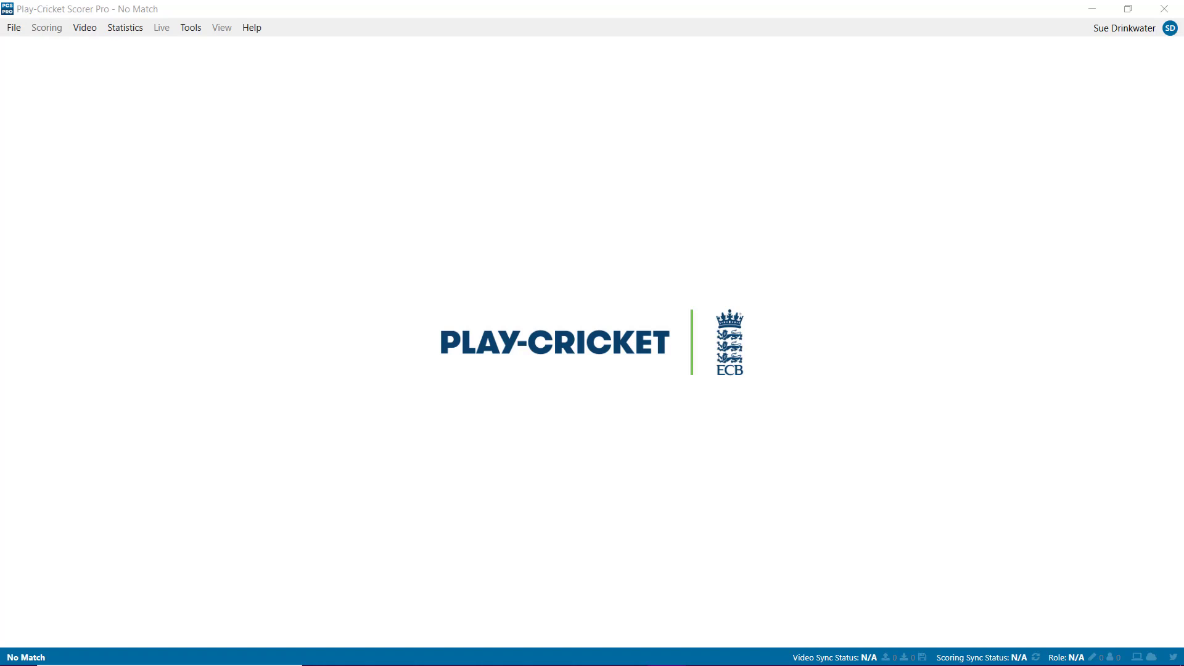
click(261, 34)
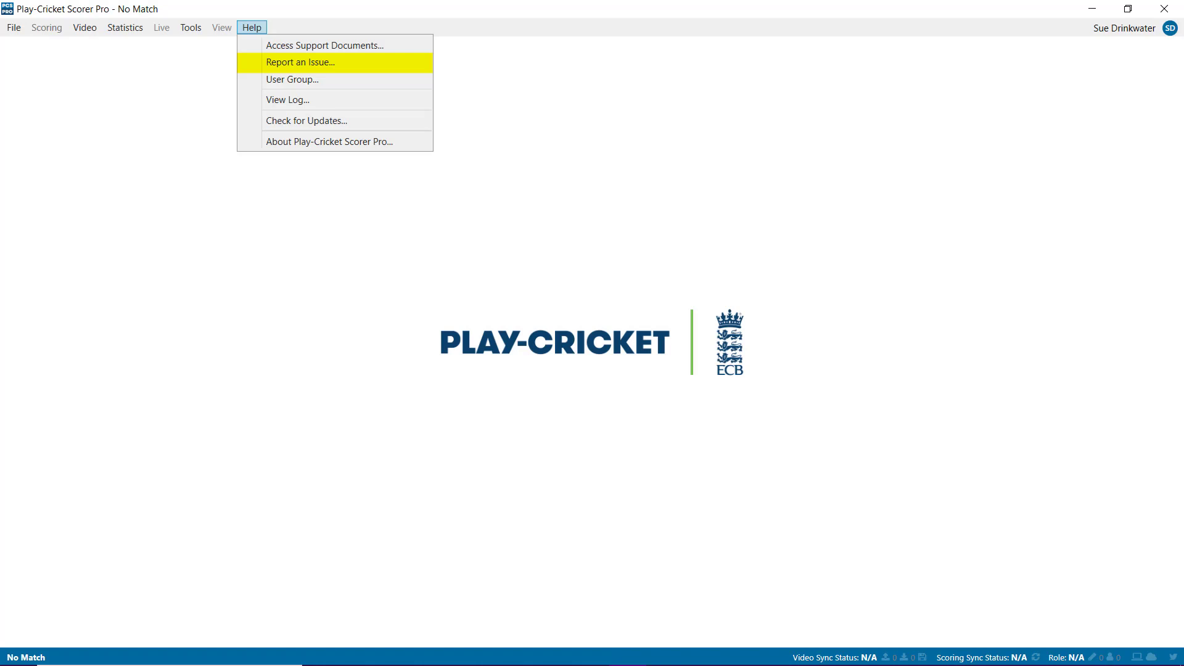
click(427, 72)
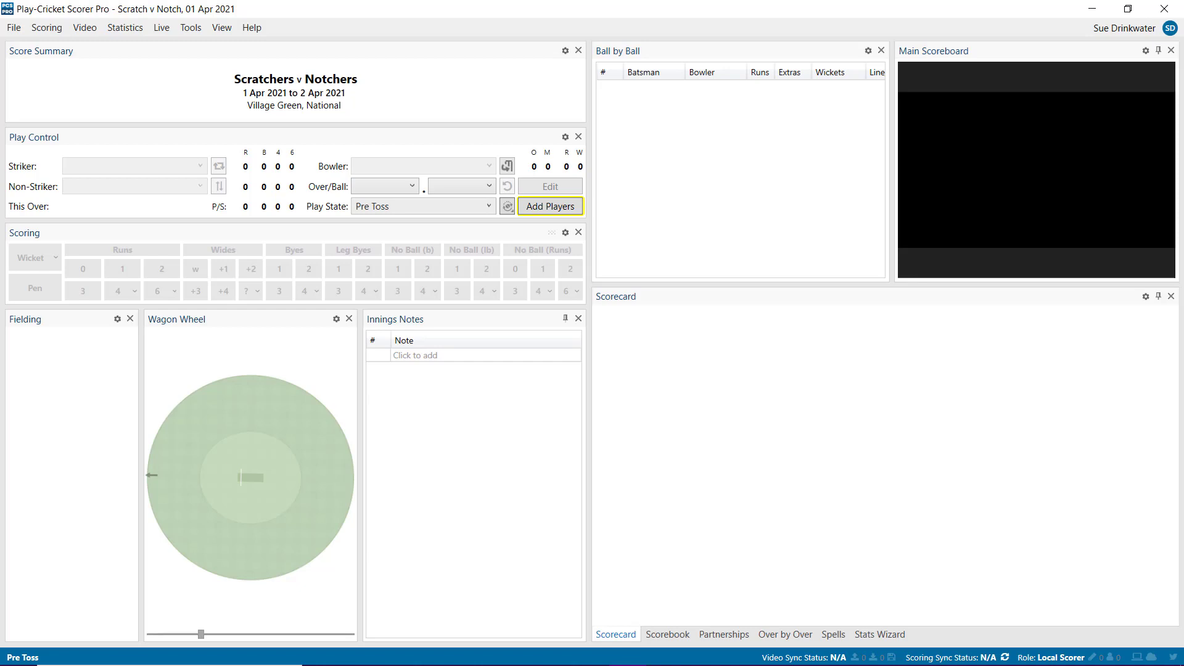
- Open the match's player lists, choose the first listed Notchers player as that team's captain and save the match details
click(579, 207)
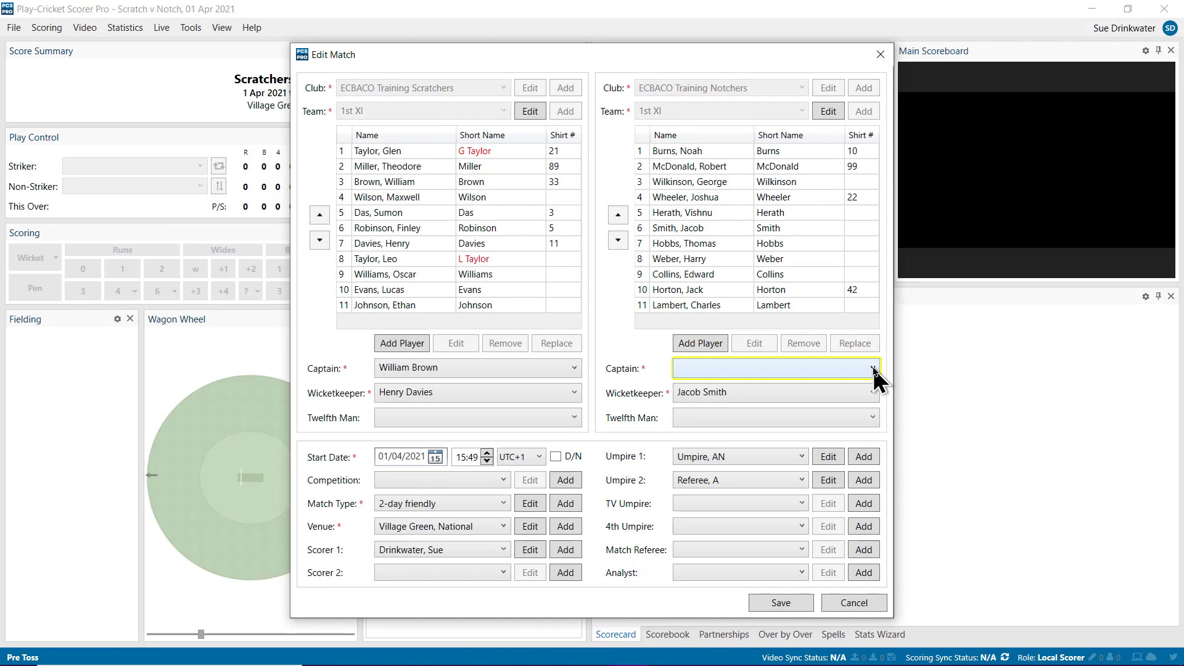
click(871, 368)
click(872, 378)
click(799, 604)
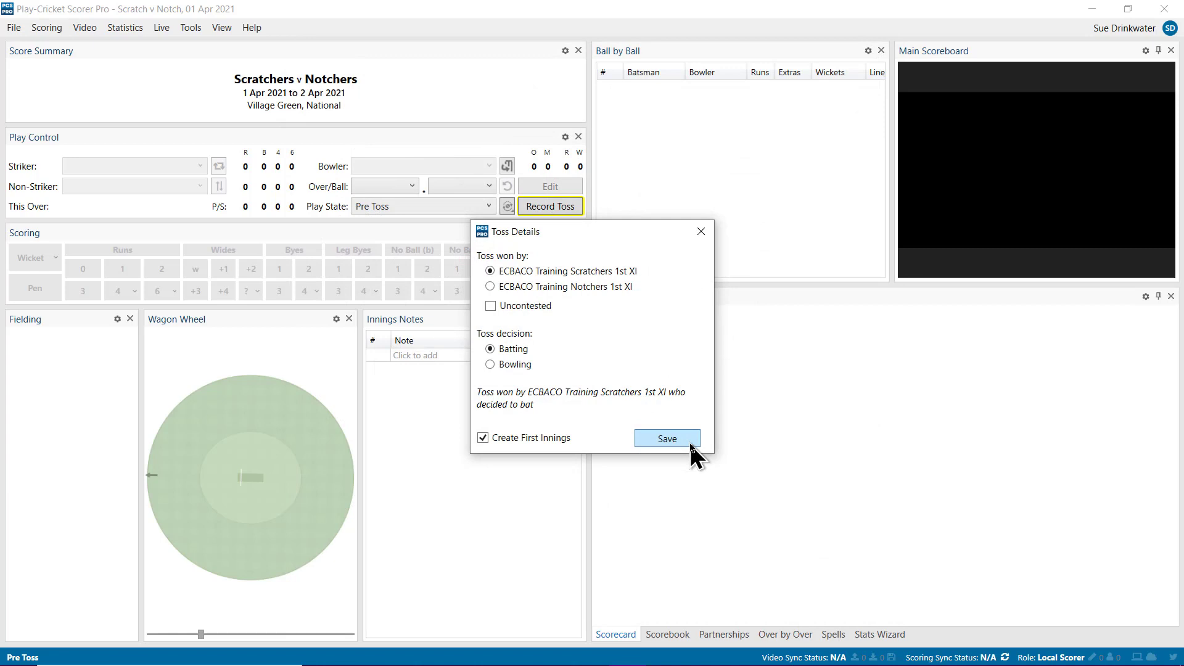
- Save the toss as won by ECBACO Training Scratchers 1st XI, who bat first, and set the overs remaining in the day to 96
click(689, 442)
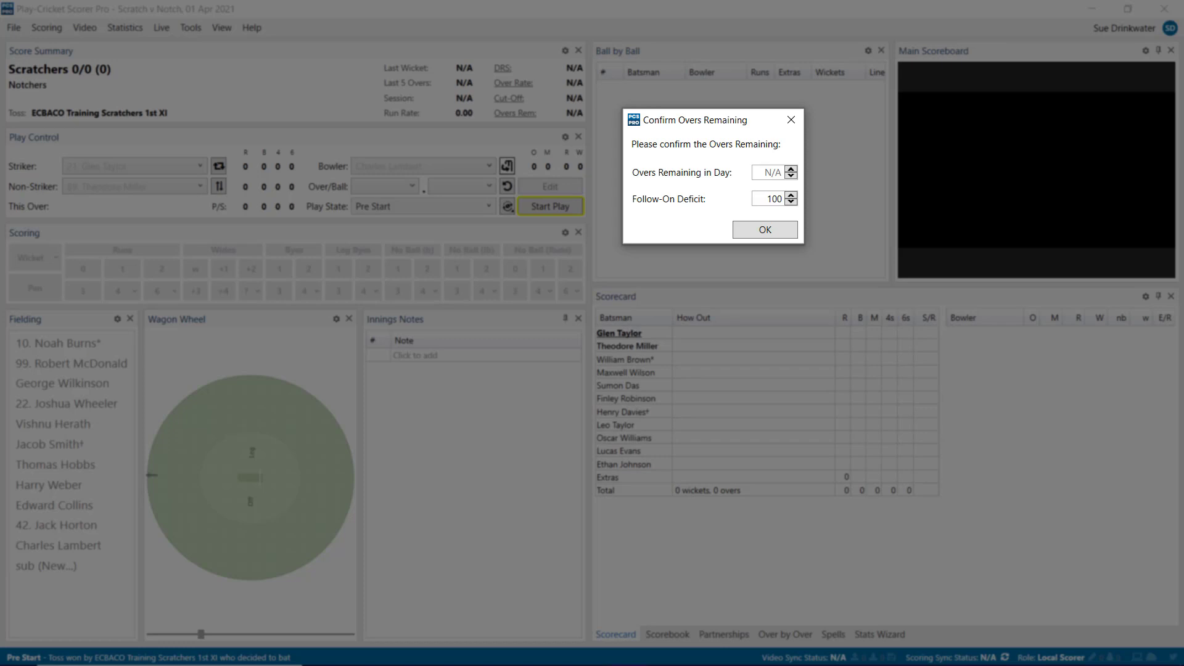
click(768, 173)
text(96)
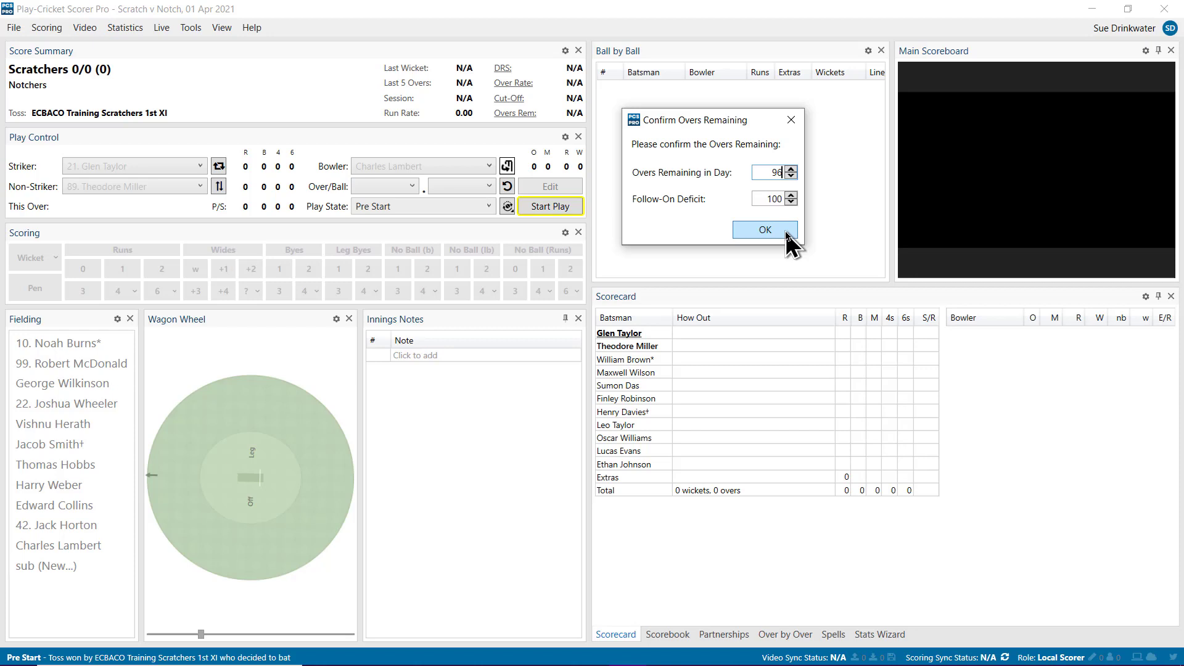
click(787, 234)
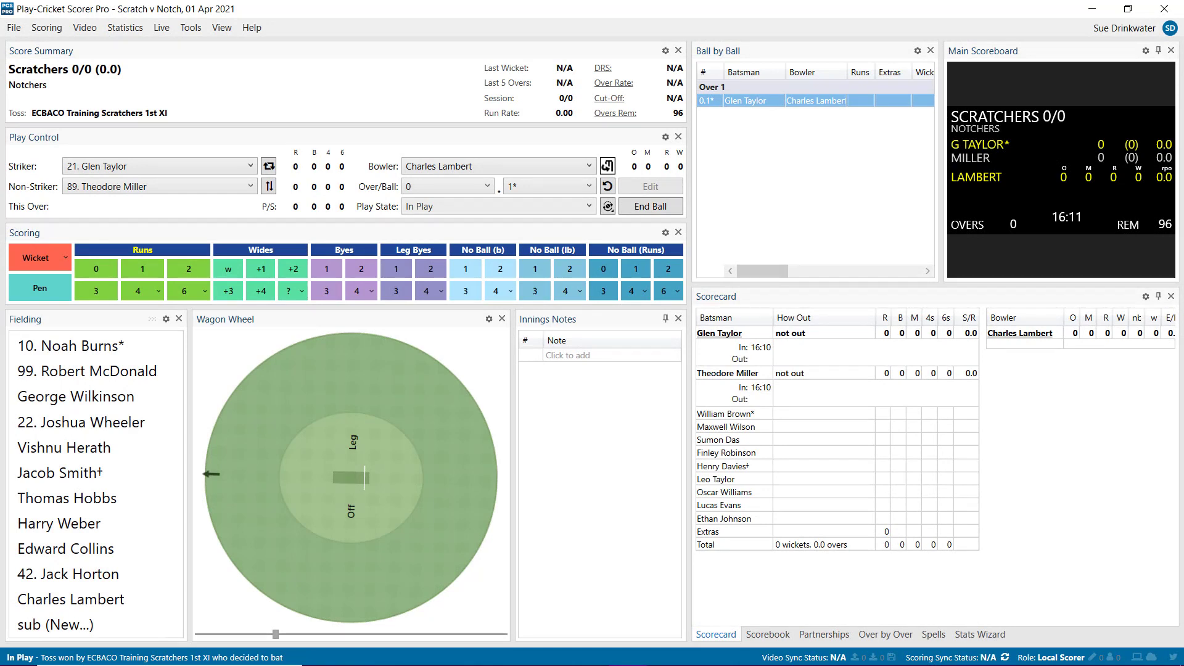
- Rotate the wagon wheel pitch to a nearly vertical orientation and open the wagon wheel's options
drag(277, 639, 366, 644)
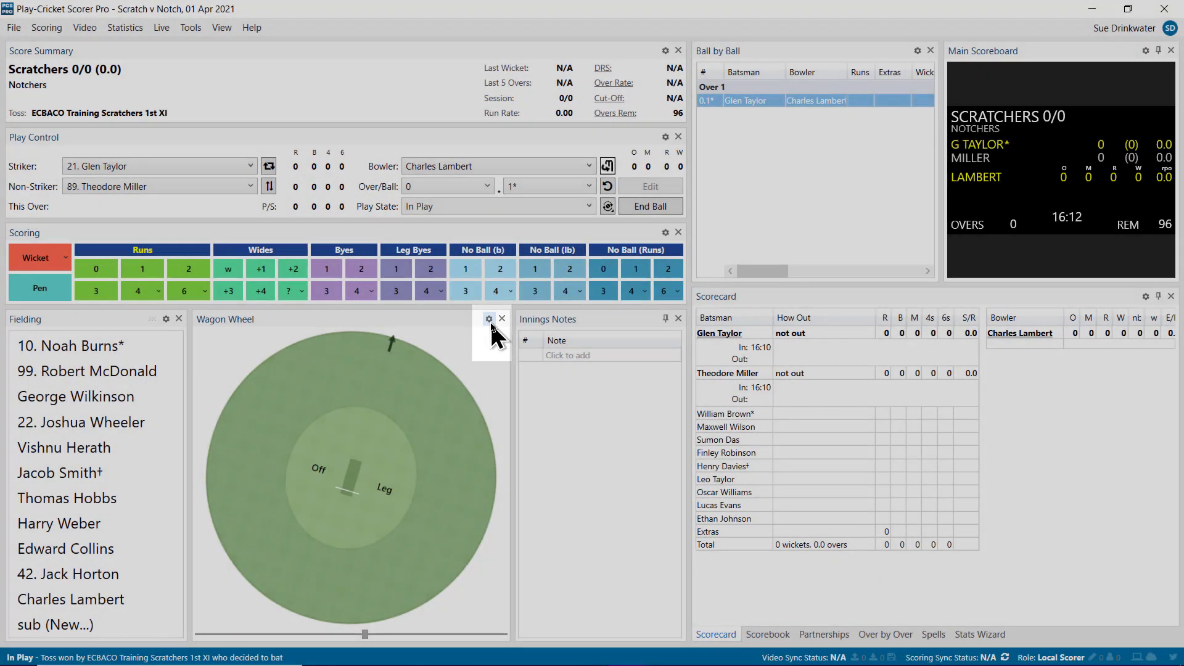
click(489, 319)
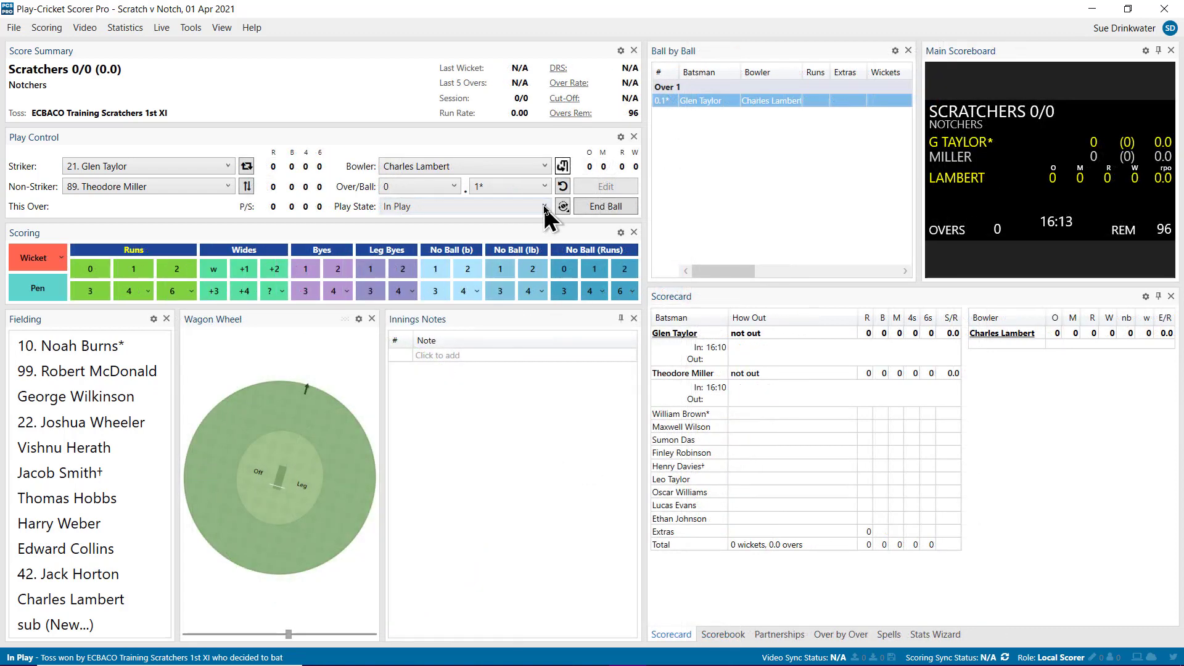
- Set the play state to Rain and enter a ground inspection time of 16:45
click(545, 208)
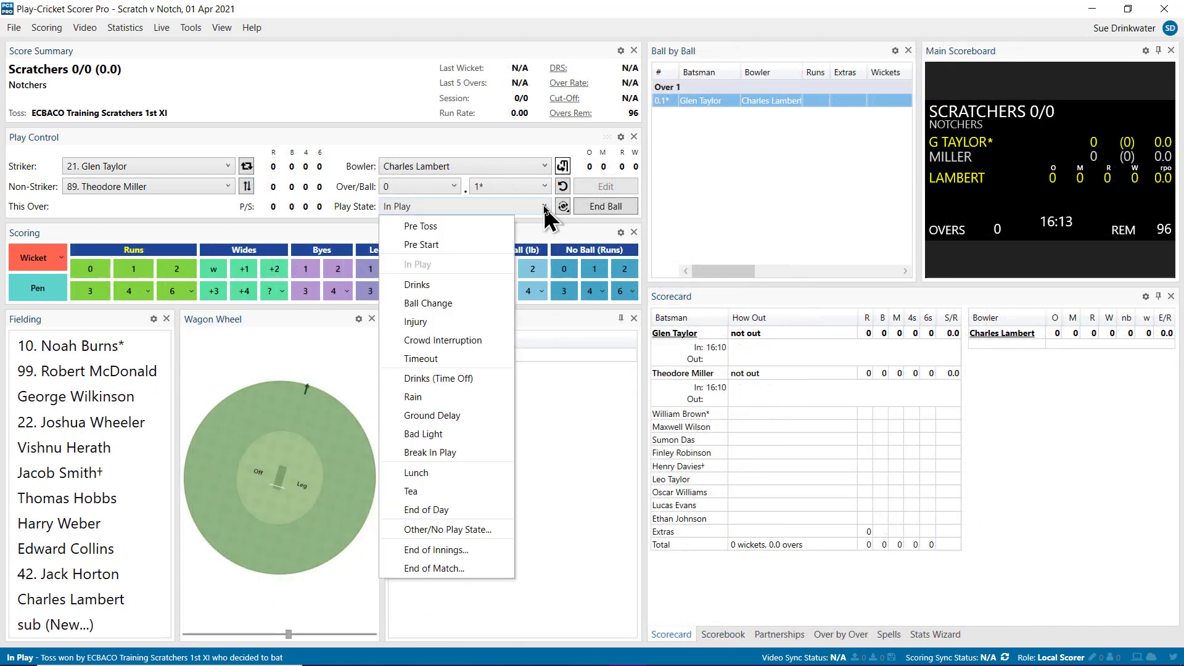
click(501, 400)
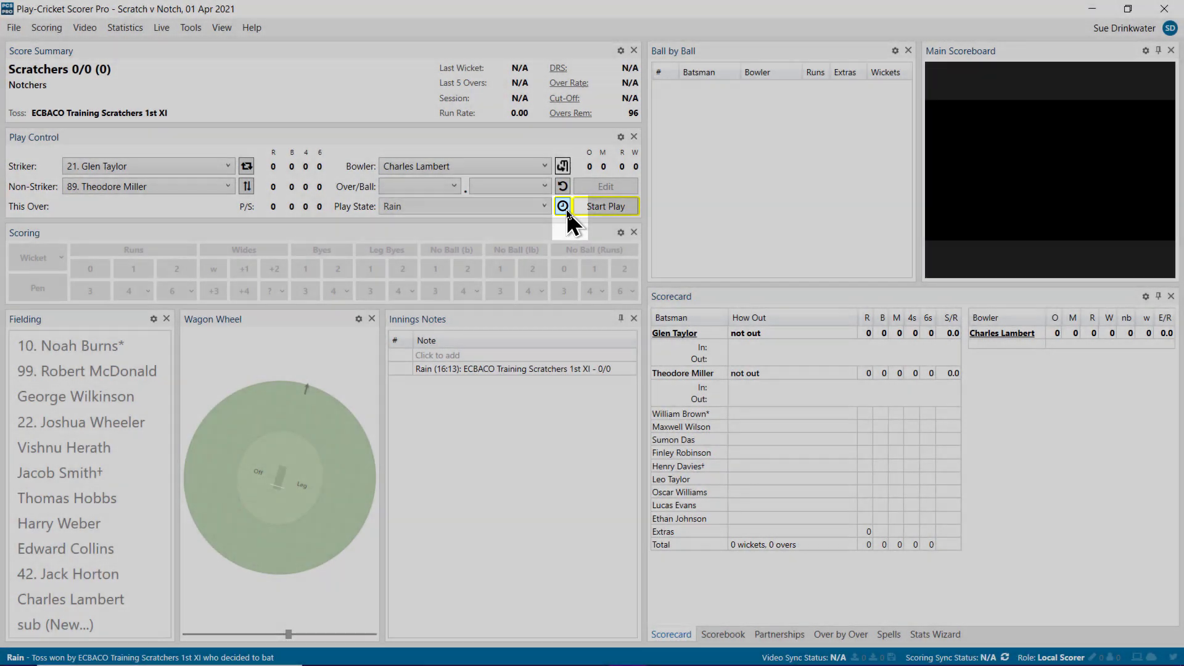
click(563, 207)
click(470, 320)
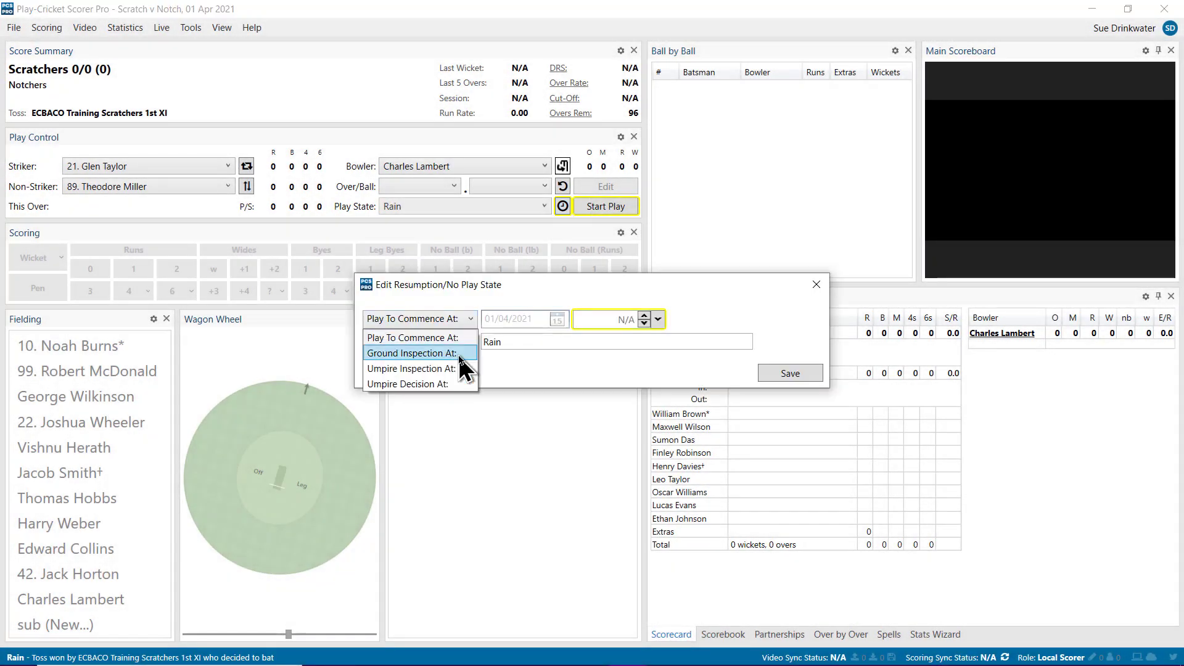
click(412, 353)
text(16:45)
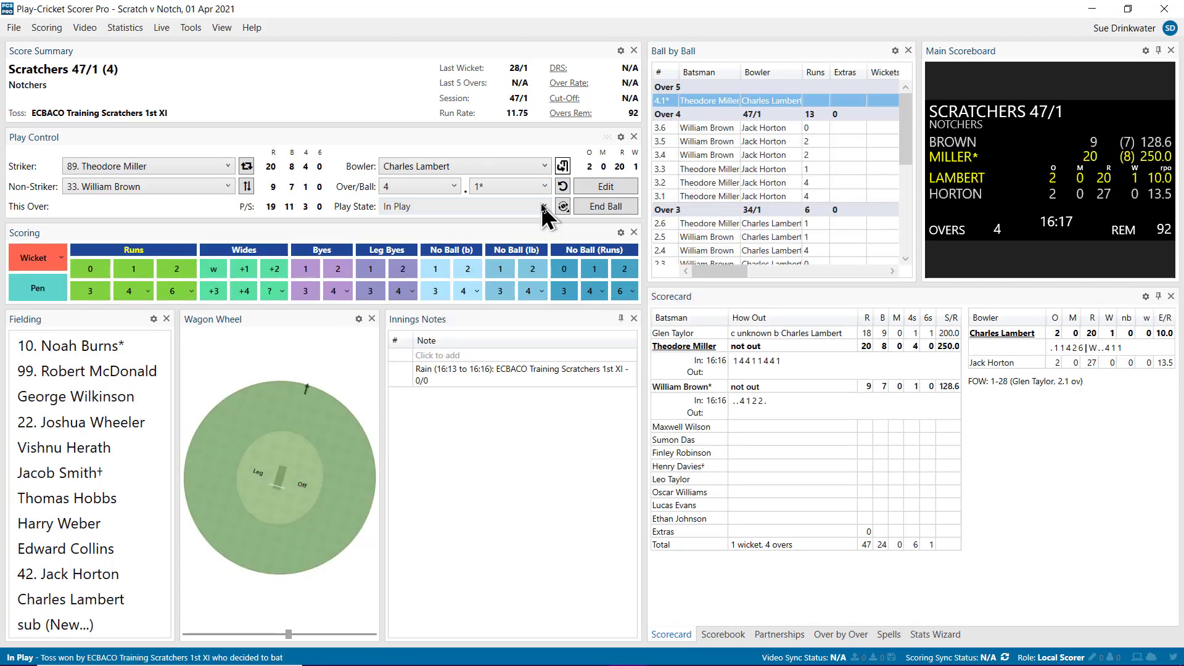
- Set the play state to Tea with play to resume at 16:37 and save it
click(542, 205)
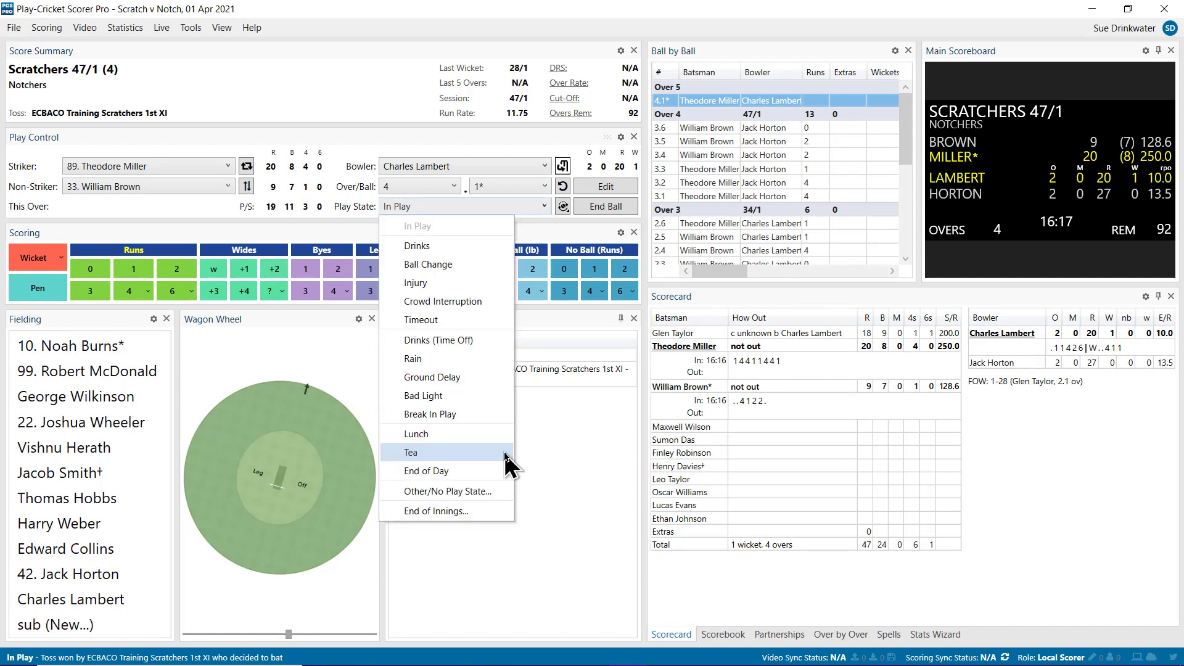
click(504, 456)
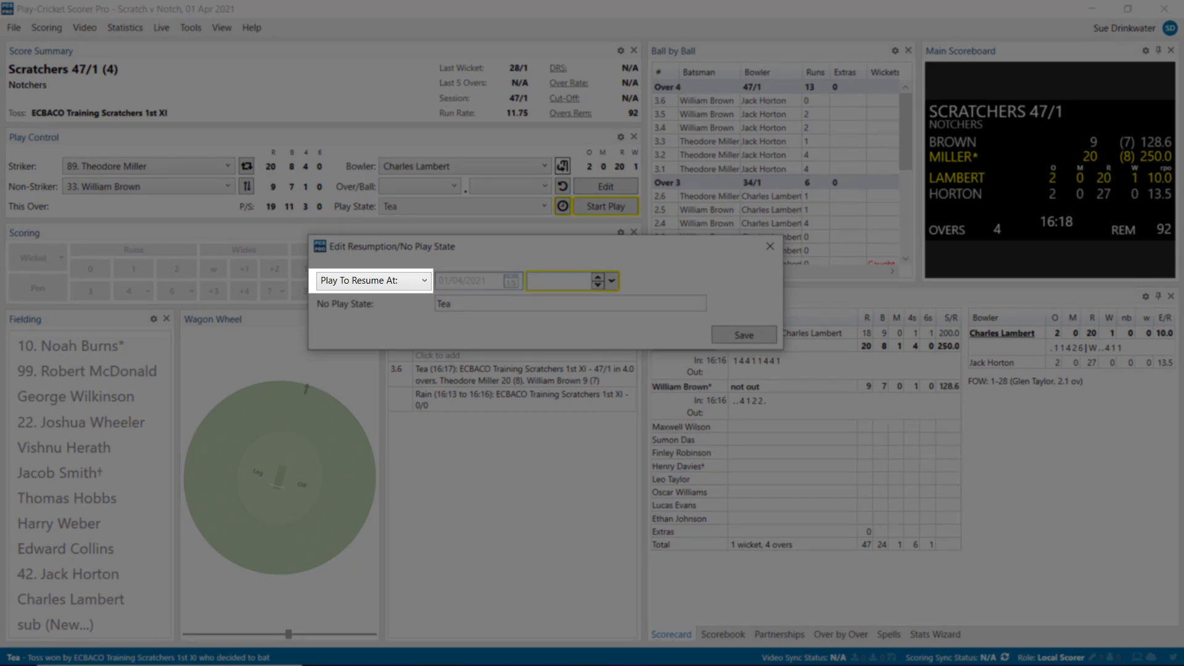
text(16)
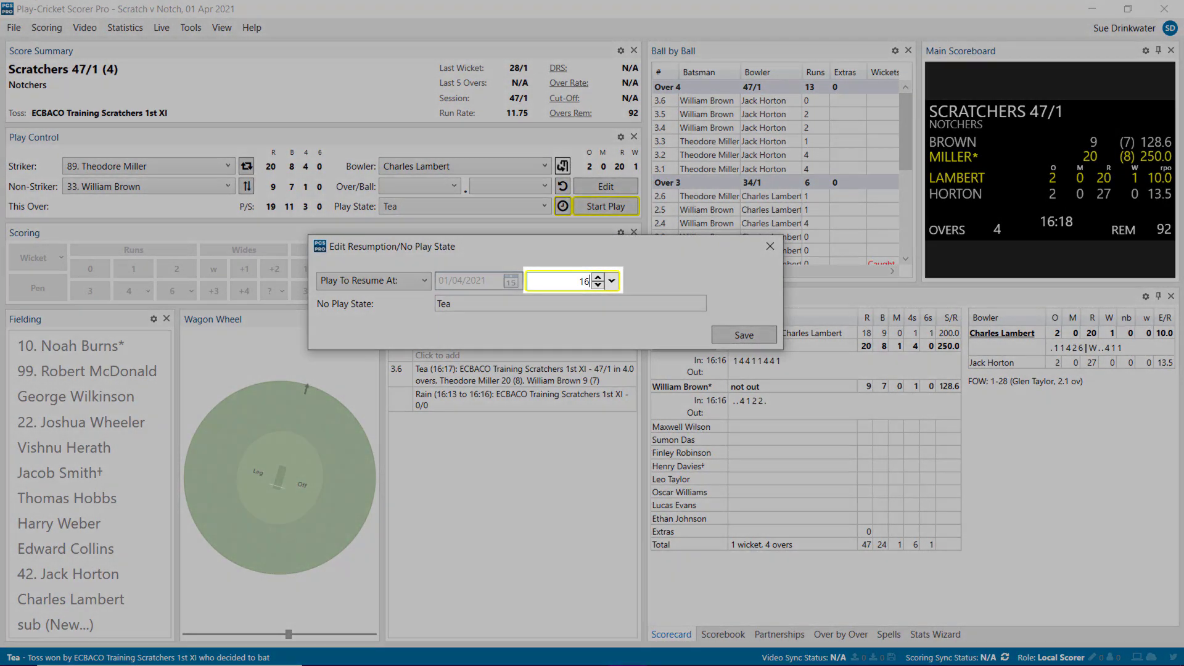
text(:37)
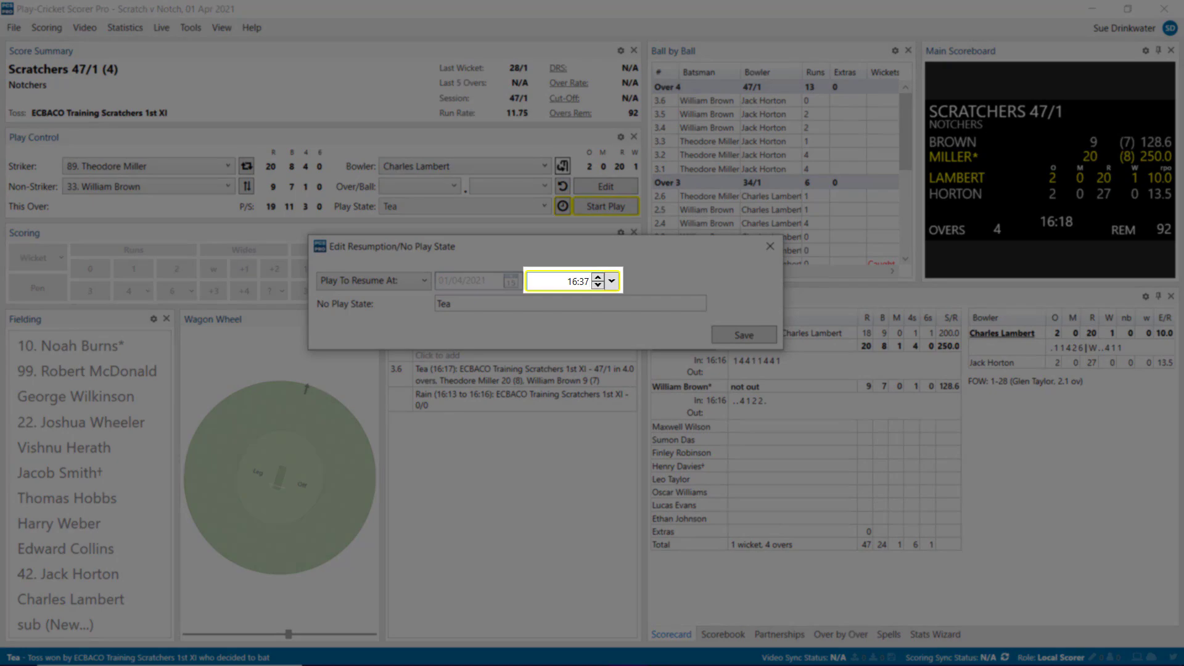
key(Tab)
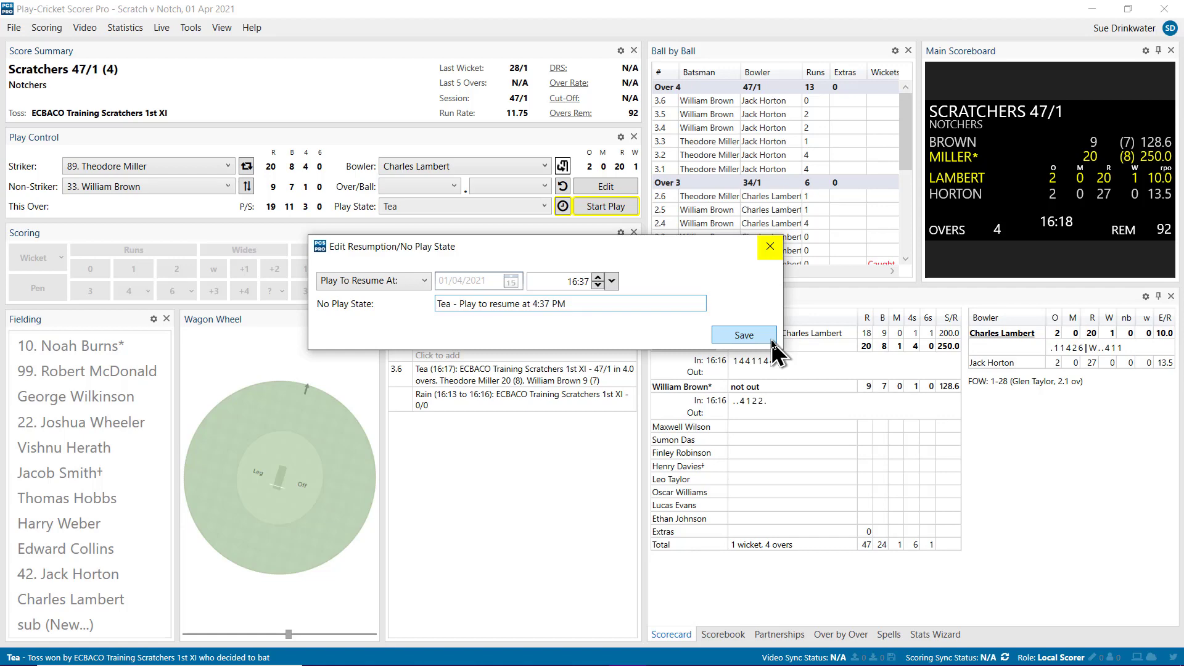
click(744, 335)
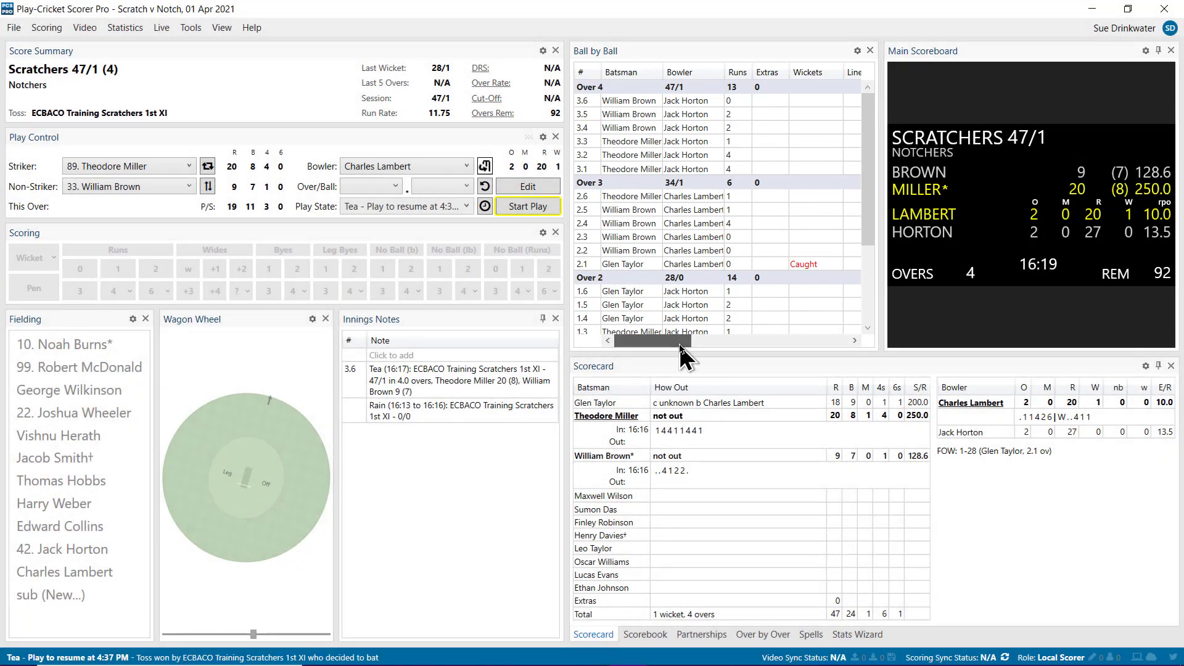
- Hide the Line/Length, Delivery and Speed columns in the Ball by Ball list
drag(679, 346, 838, 353)
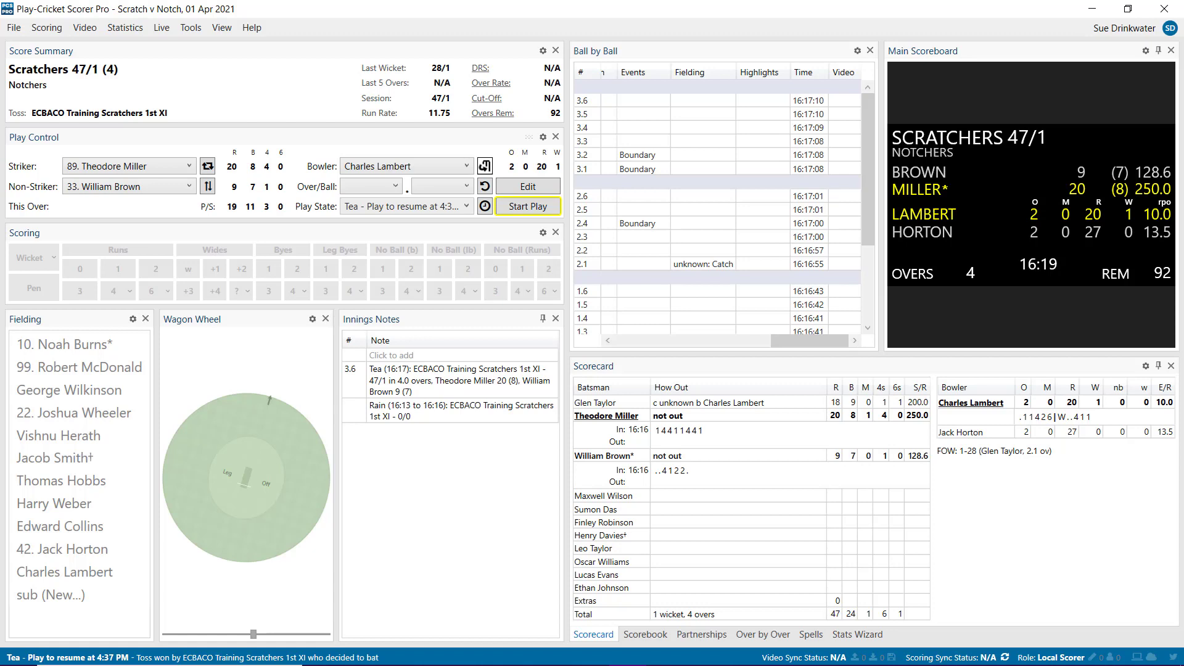
right_click(700, 79)
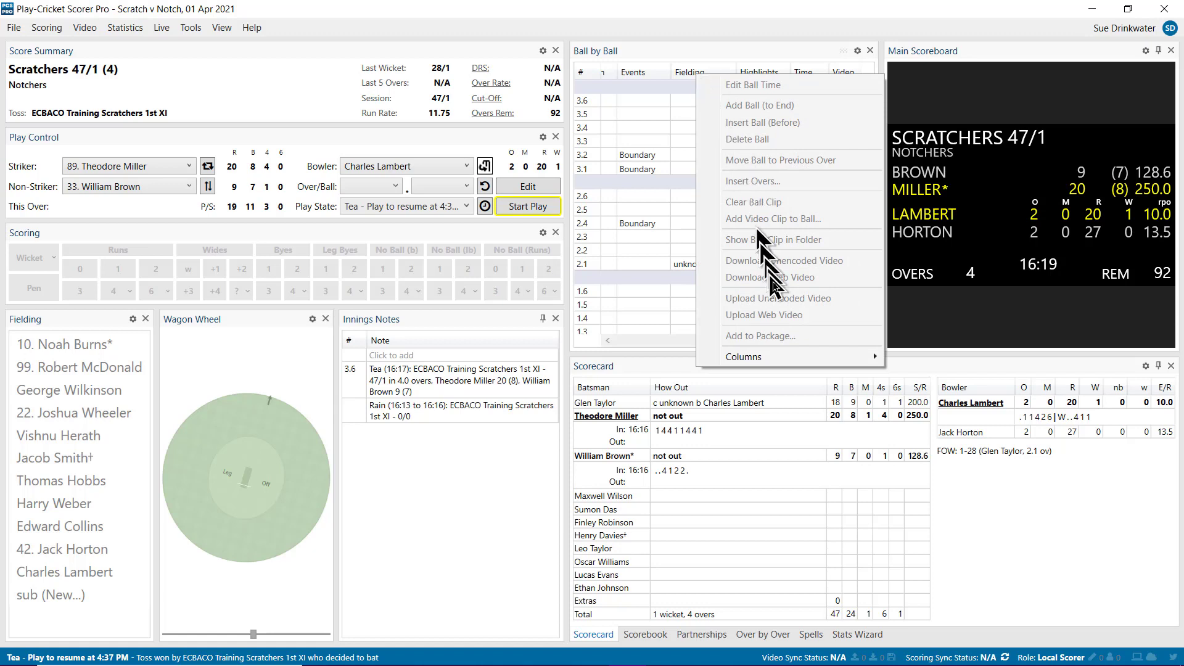
mouse_move(865, 363)
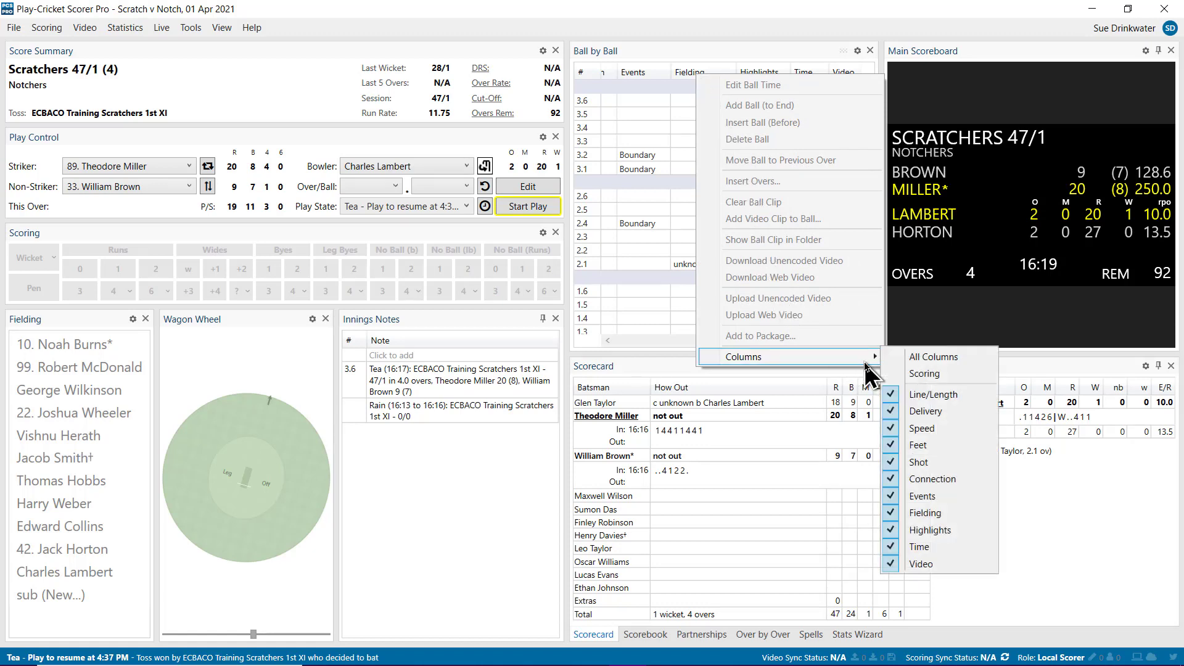
click(985, 395)
click(990, 411)
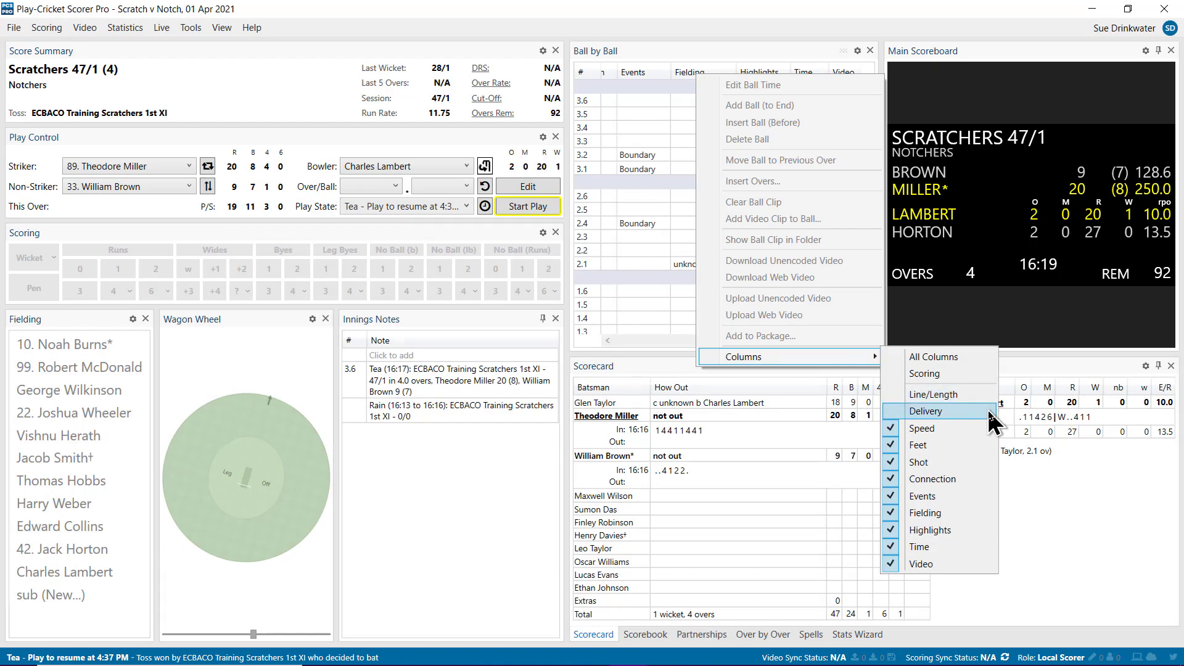
click(992, 429)
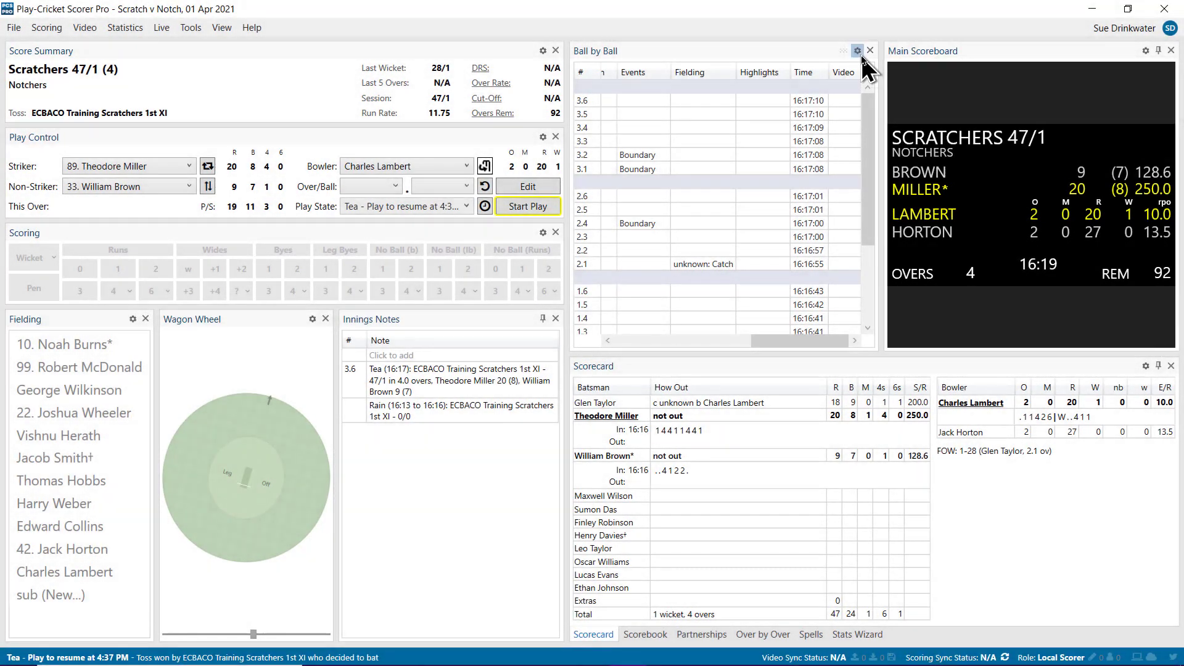
- Hide the Feet and Shot columns in the Ball by Ball list and move the Time column directly after Wickets
click(861, 54)
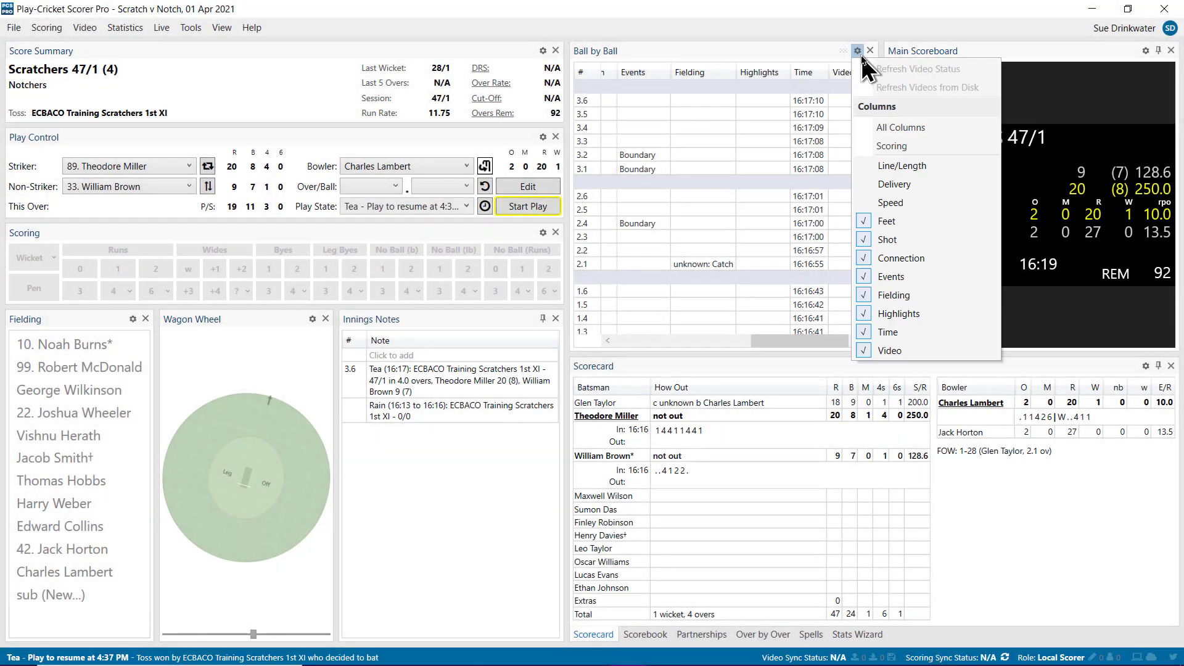
click(911, 223)
click(916, 240)
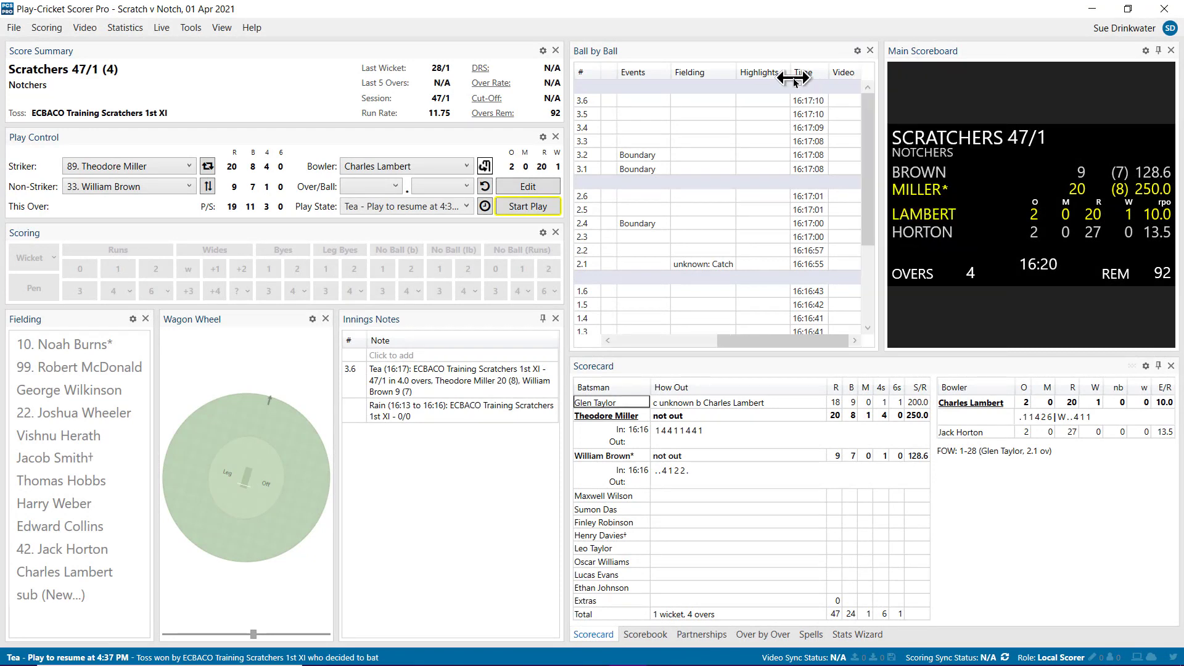
mouse_move(794, 78)
mouse_down()
mouse_move(824, 82)
mouse_move(599, 79)
mouse_move(623, 79)
mouse_up()
drag(775, 344, 685, 343)
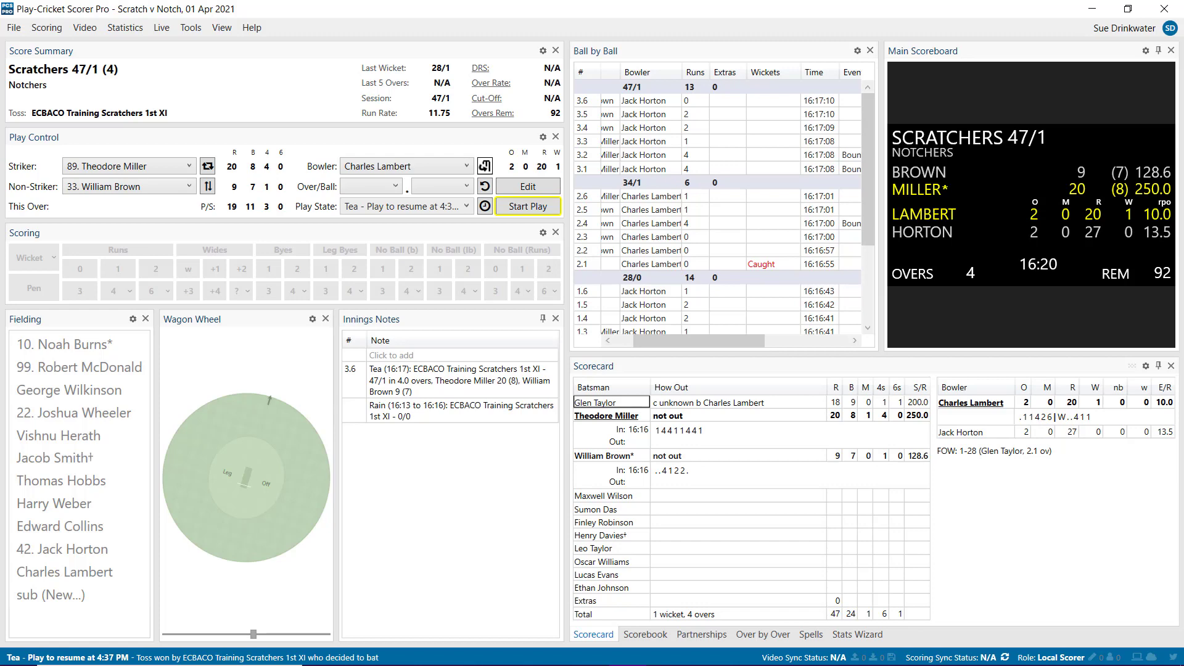
- In ball edit mode, insert a new ball before ball 3.4 and open its time for editing
click(554, 206)
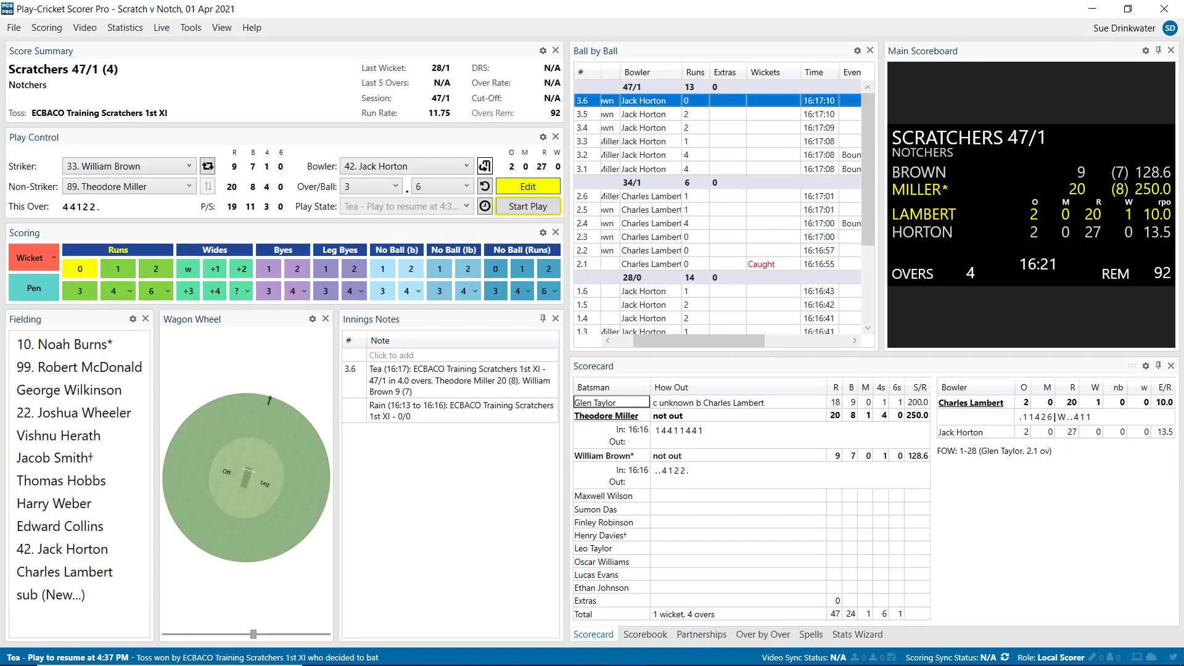
right_click(695, 143)
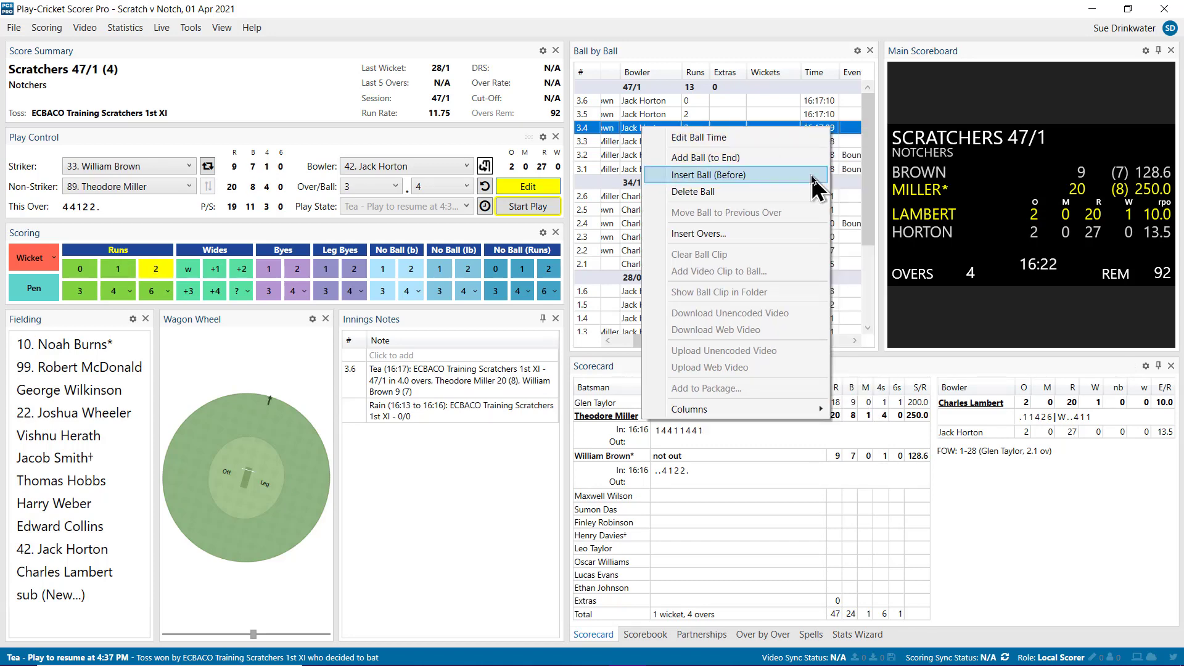
click(813, 178)
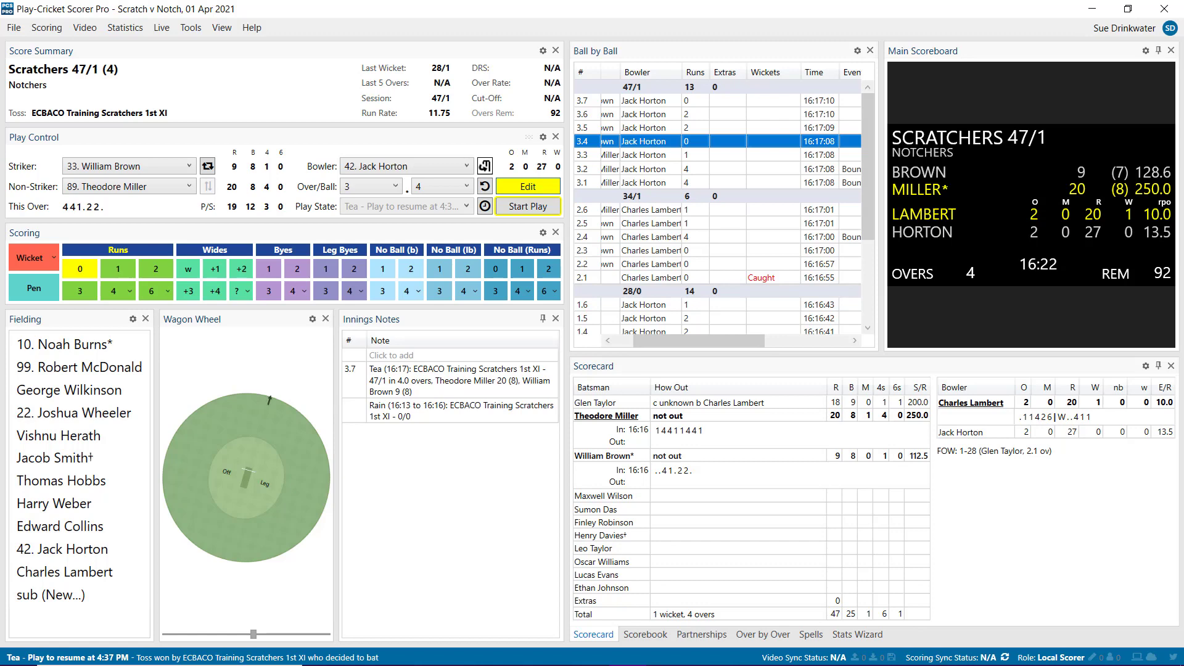
right_click(789, 148)
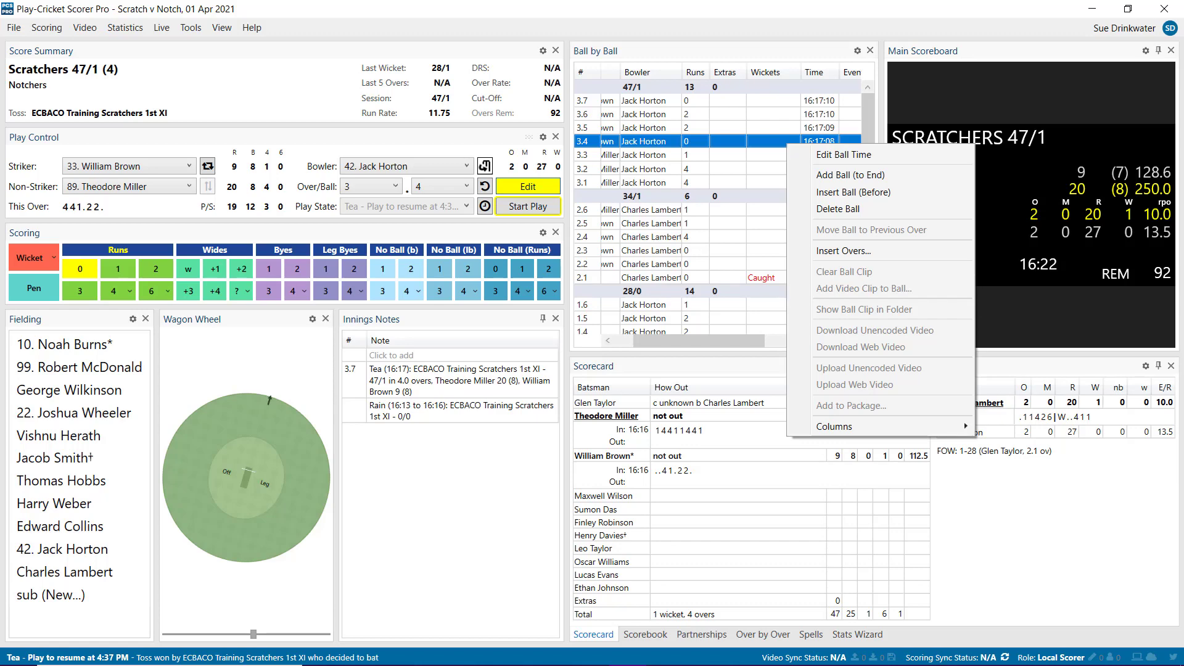
click(955, 162)
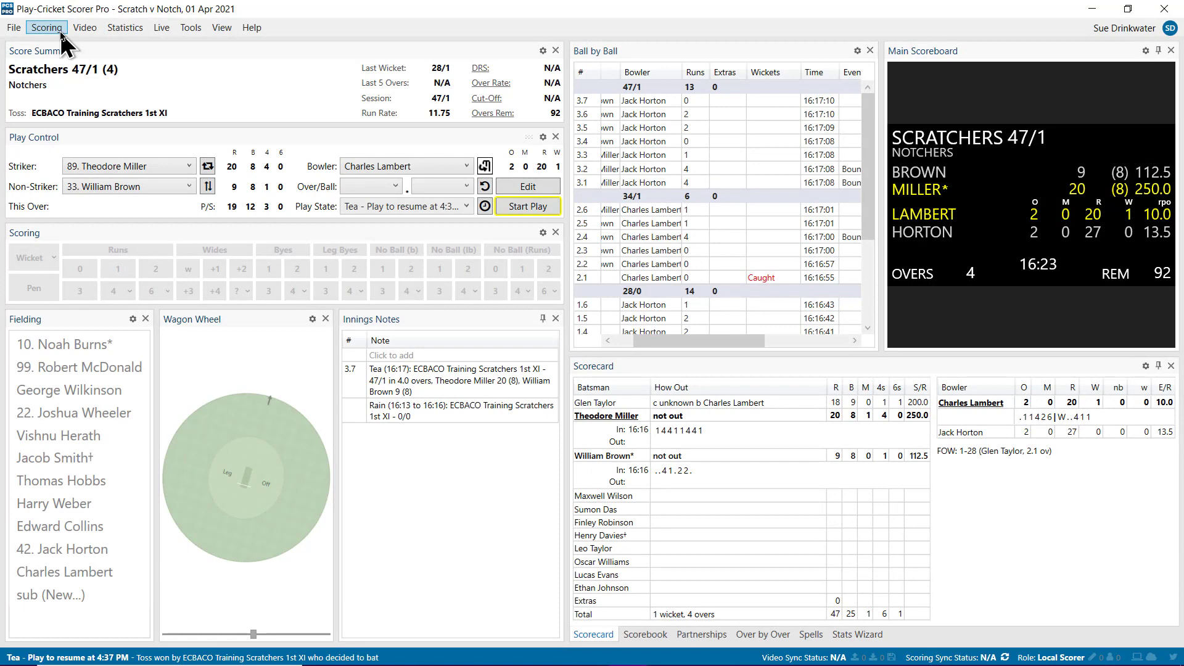
- Add a non-ball-related penalty of 5 runs for Law 42.2 - Level 1 offence by the fielding side
click(60, 34)
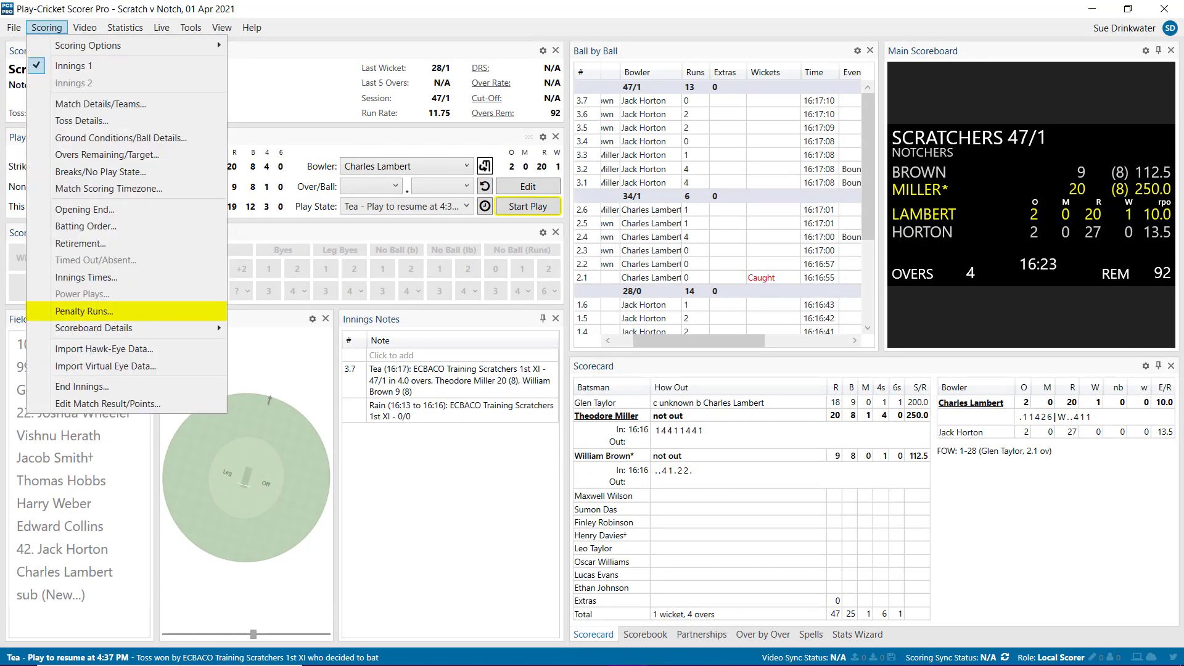
click(219, 318)
click(616, 174)
scroll(606, 259, down, 5)
click(605, 253)
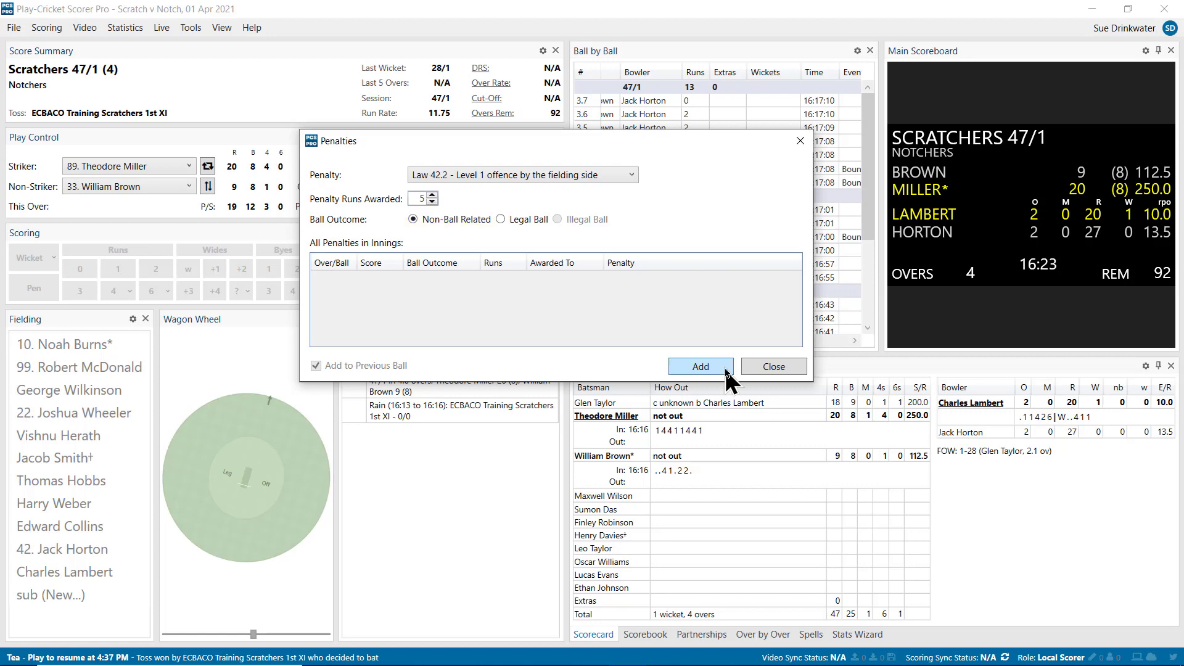
click(700, 366)
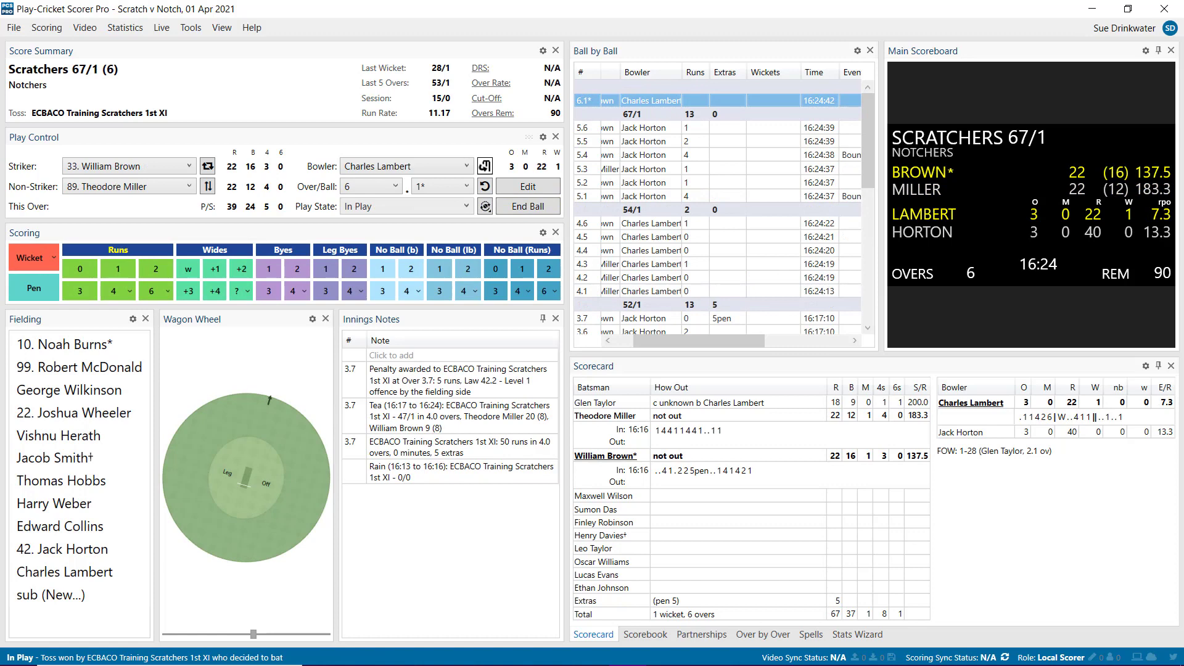
- Score a no-ball with 4 runs off the bat, a no-ball with 1 bye and a wide plus 4
click(521, 294)
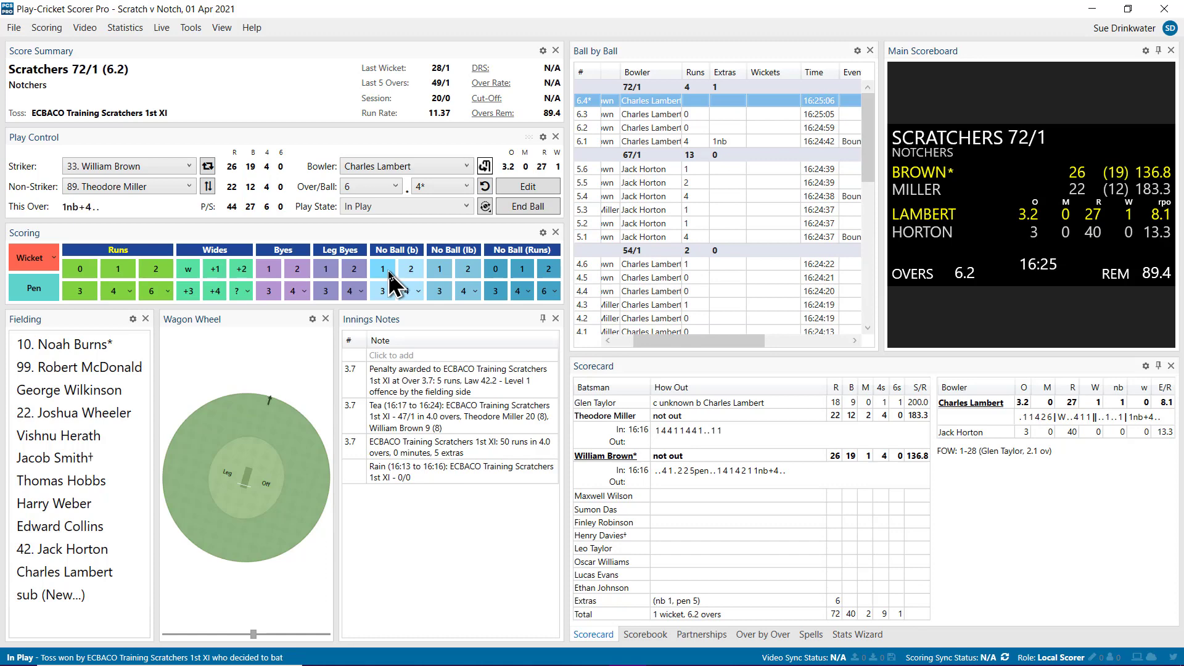
click(386, 269)
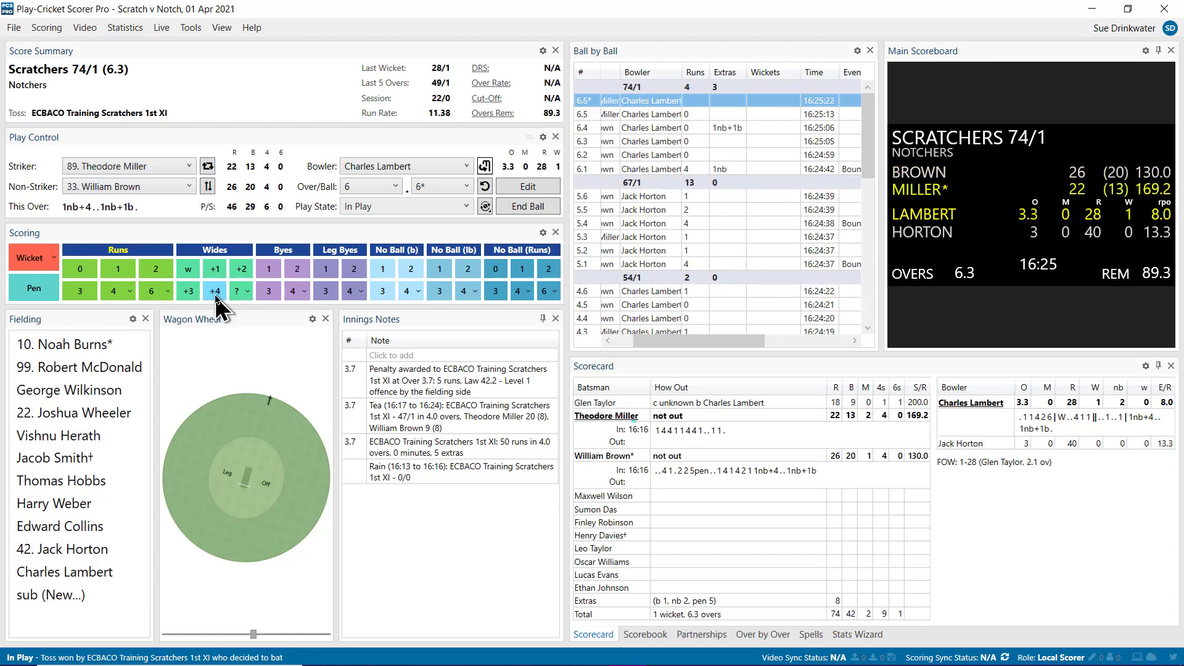
click(215, 291)
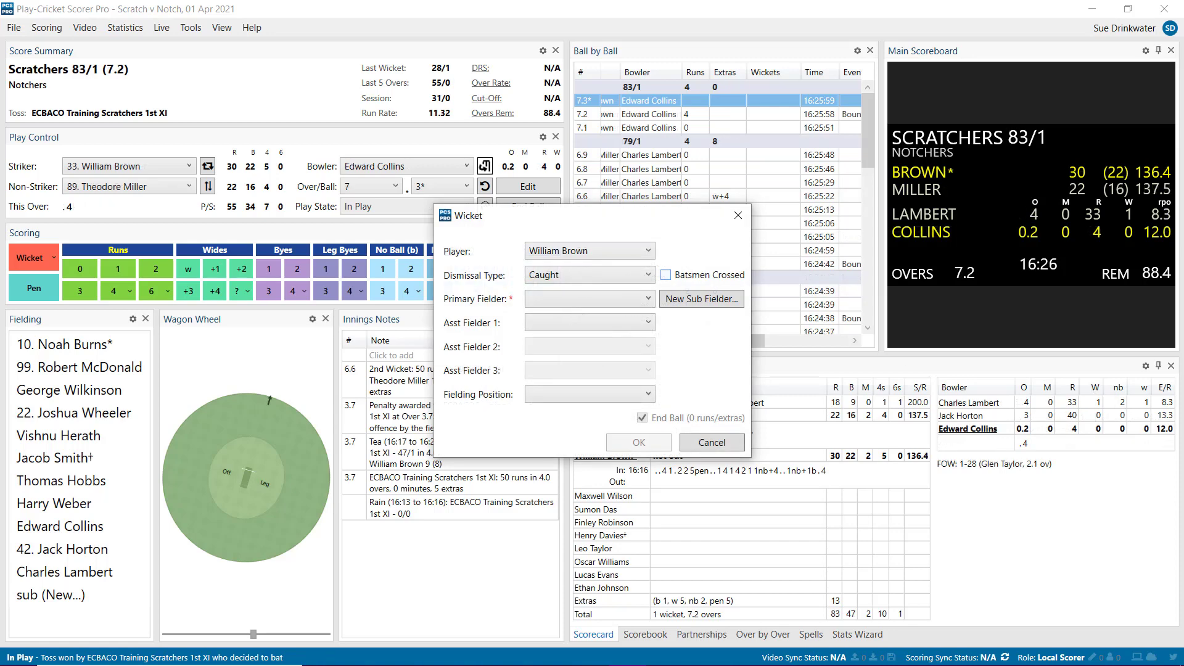
- Add a substitute fielder for the caught dismissal by finding the player by surname among all players in the database
click(728, 306)
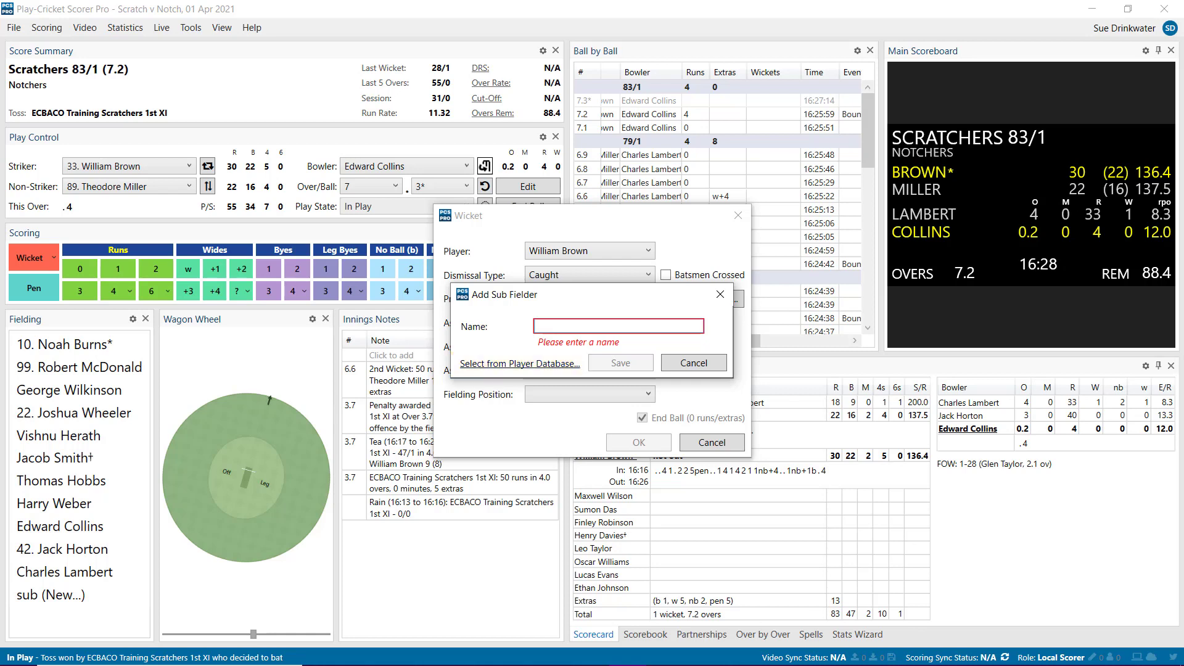
click(559, 364)
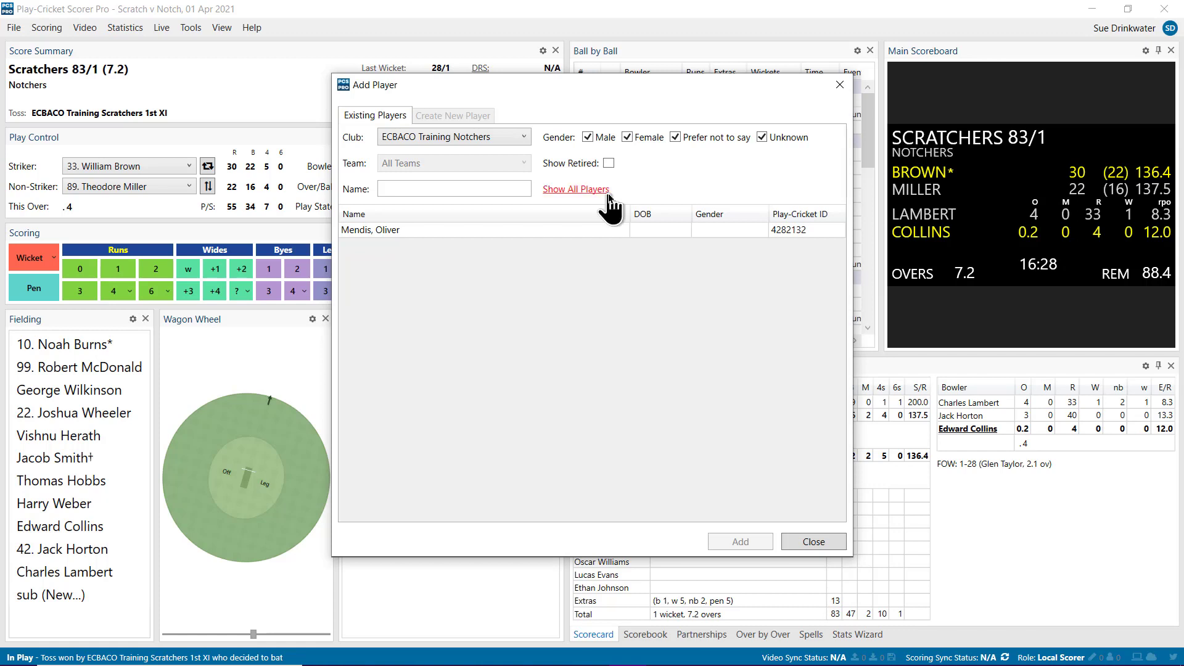
click(576, 189)
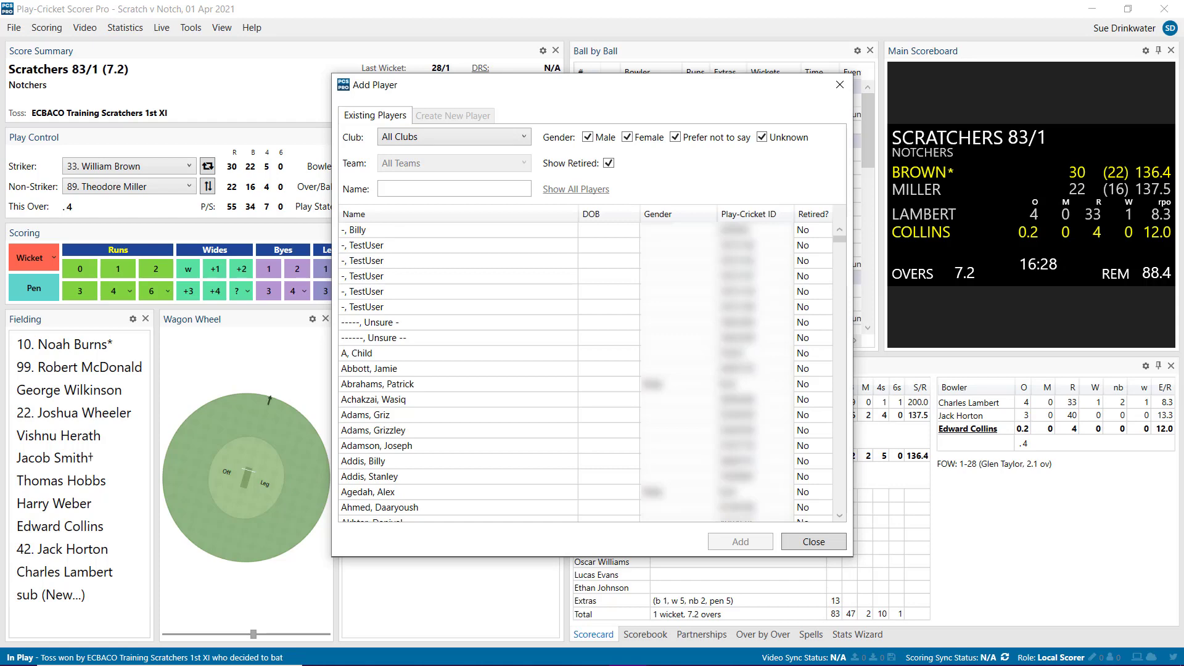
text(mendis)
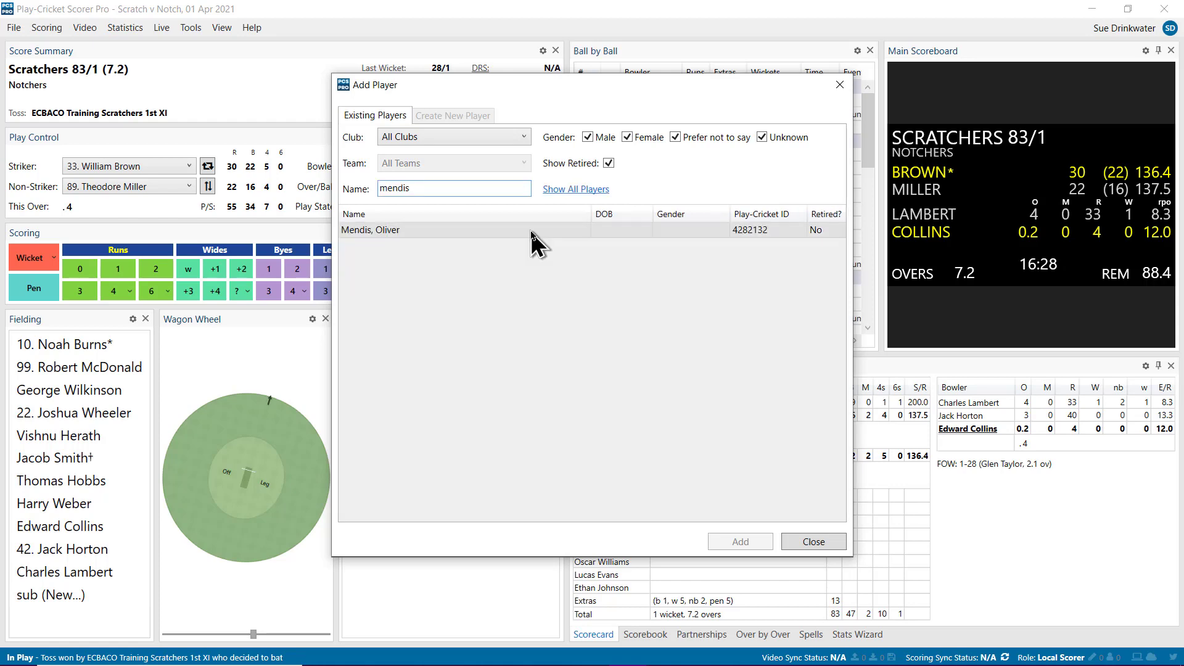
click(530, 231)
click(766, 546)
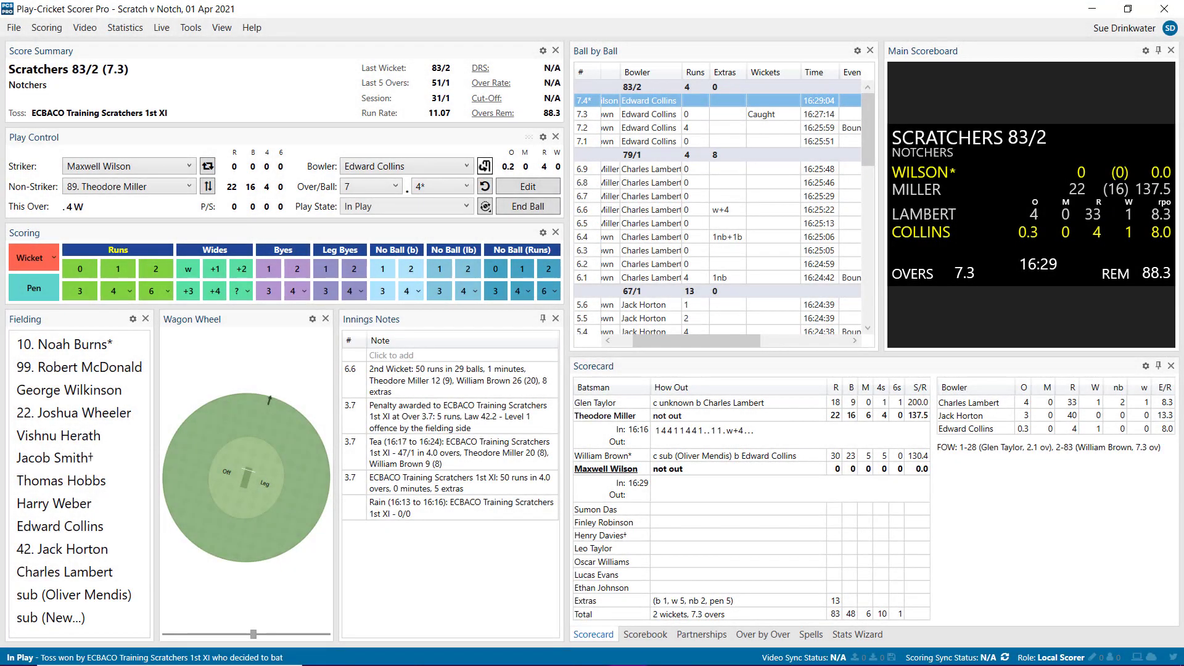
- In the match details, add another player from the database to the ECBACO Training Notchers 1st XI by searching for the surname
click(49, 28)
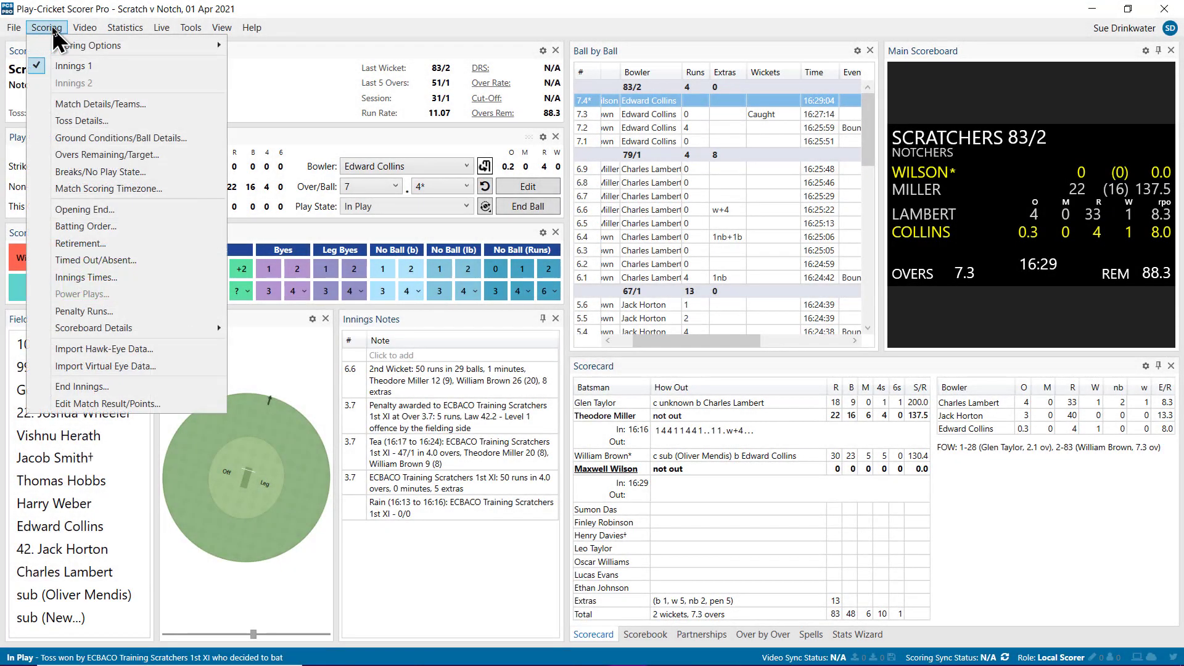
click(123, 111)
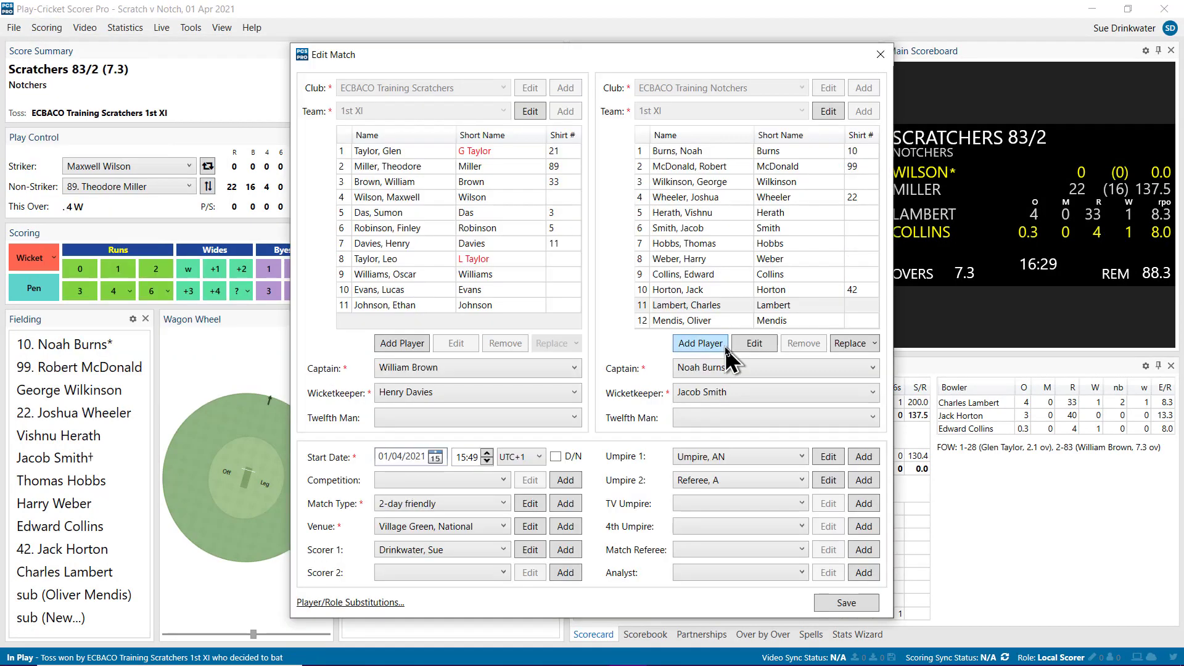
click(723, 344)
text(dupont)
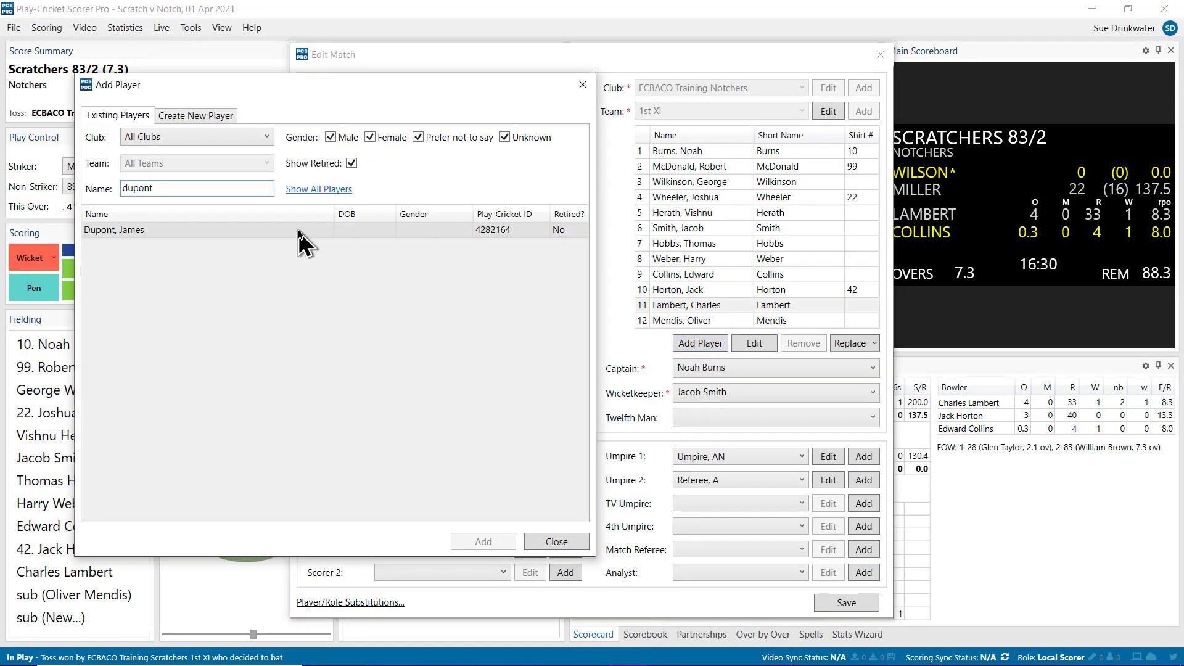
click(300, 231)
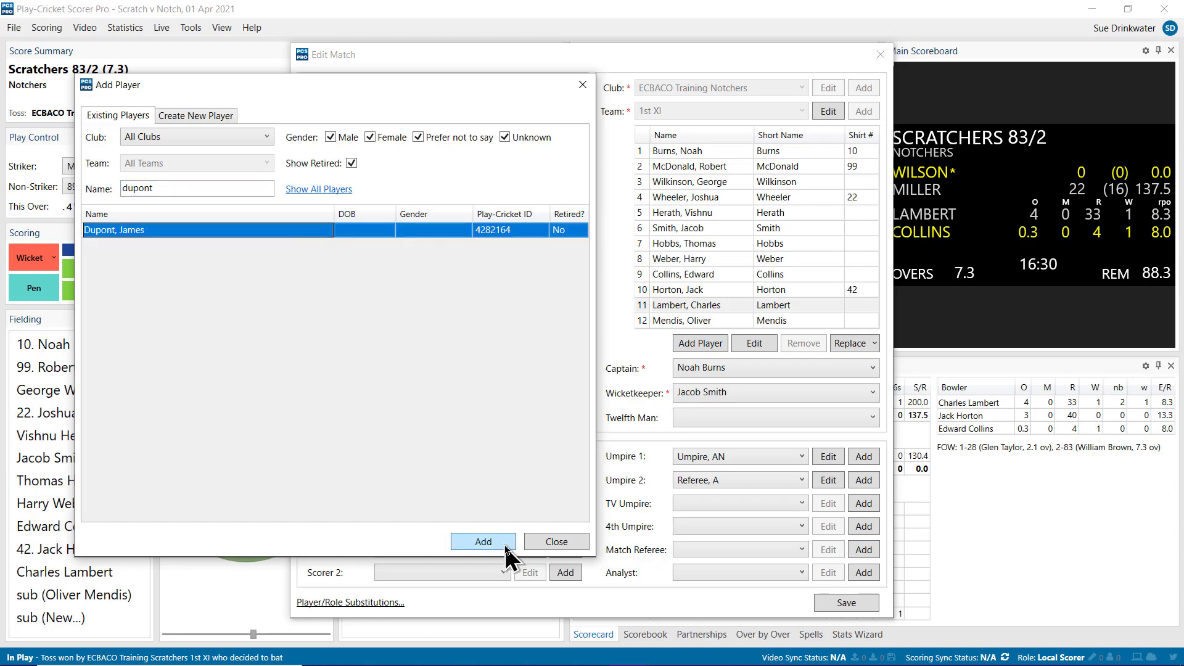
click(504, 546)
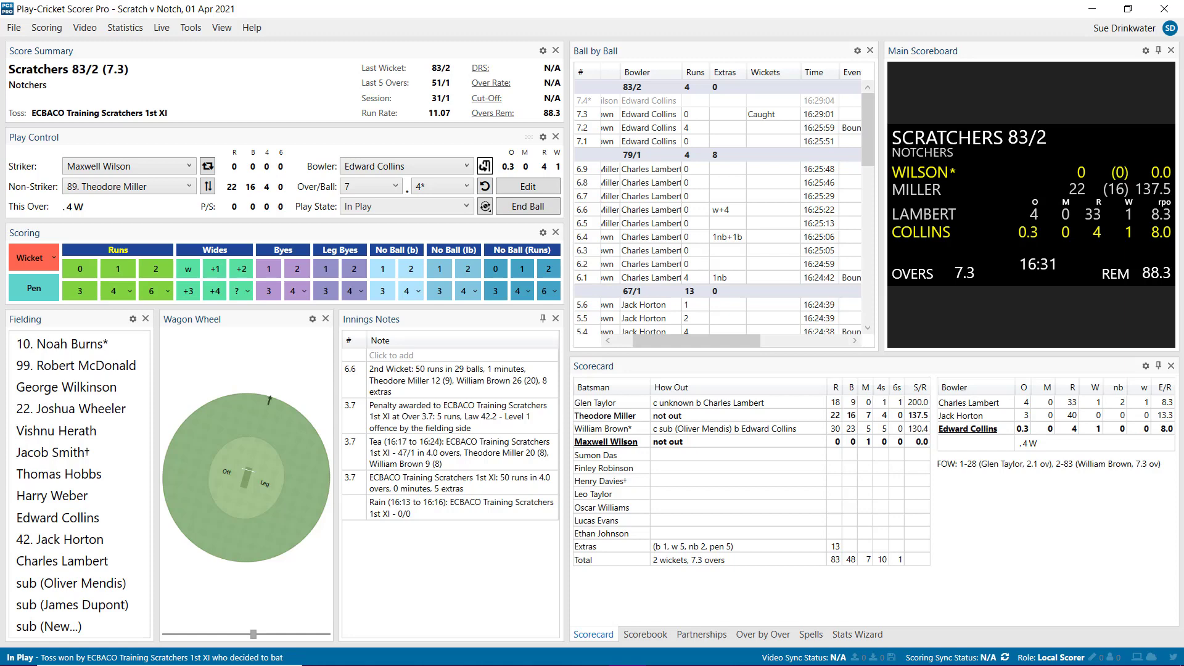
- Set the DRS reviews to 2 for ECBACO Training Scratchers and 2 for ECBACO Training Notchers
click(481, 69)
click(664, 311)
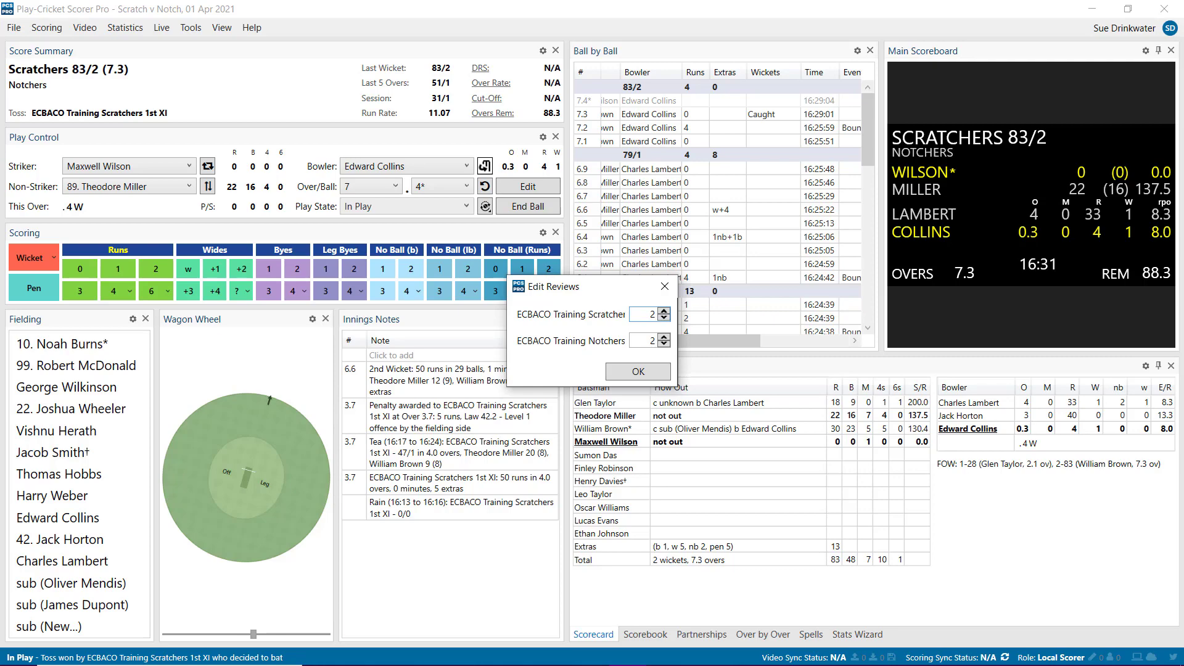
click(660, 375)
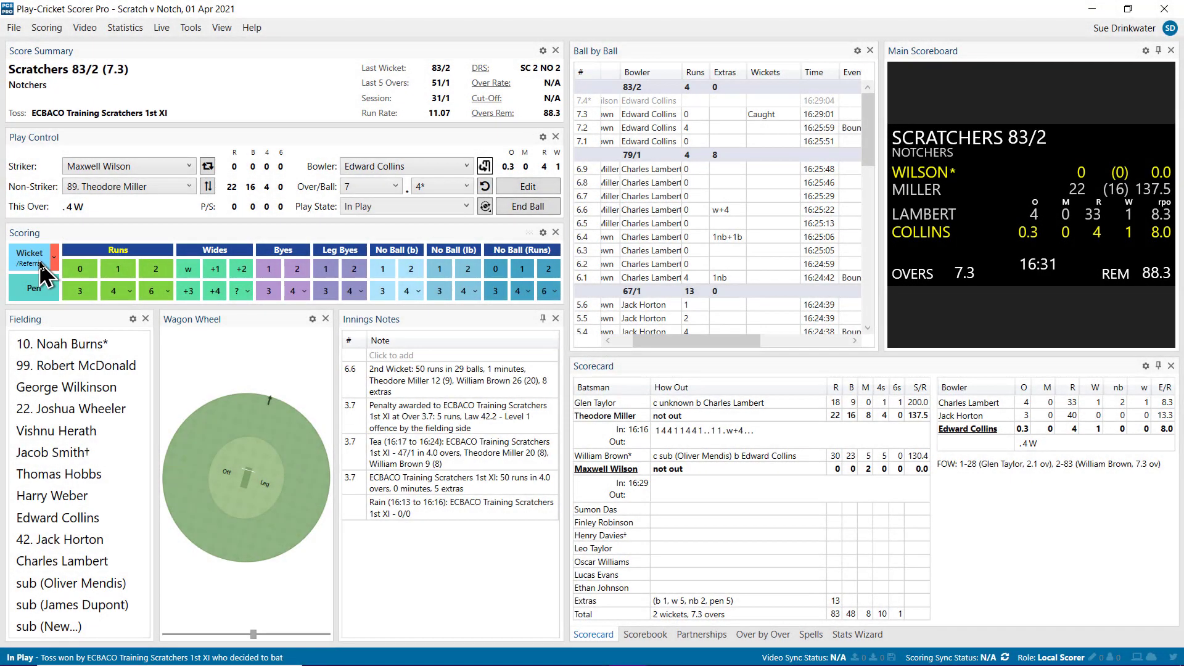
- Record the striker out LBW on referral, with on-field decision Not Out and referral decision Out - Review Lost
click(42, 264)
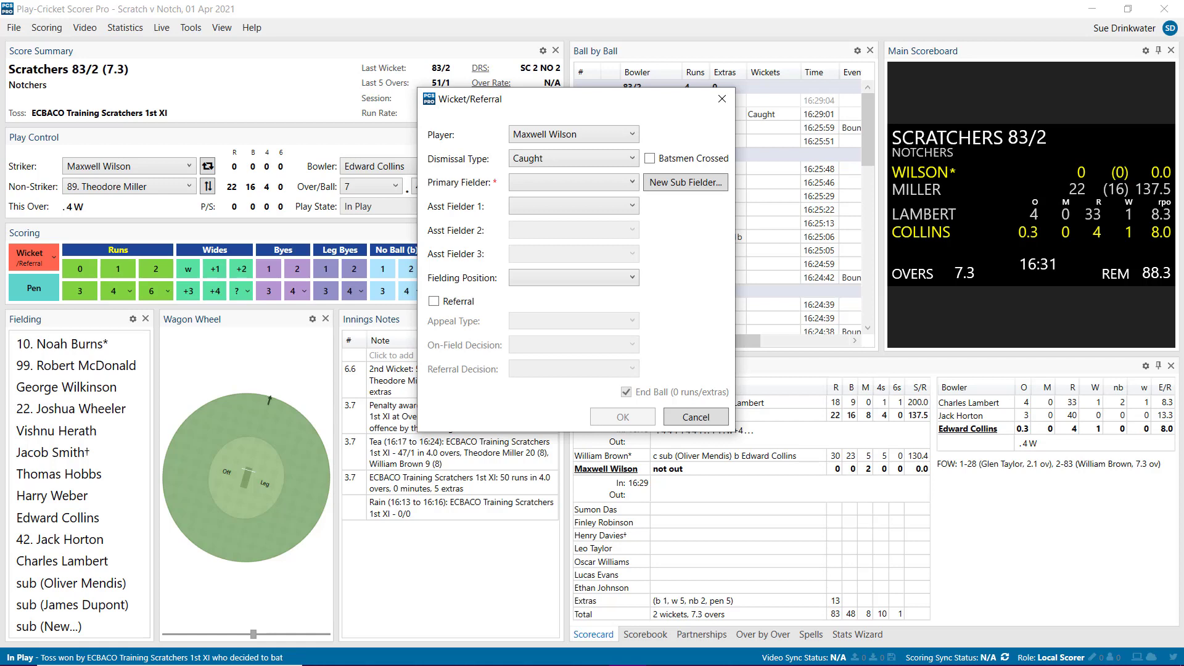
click(621, 160)
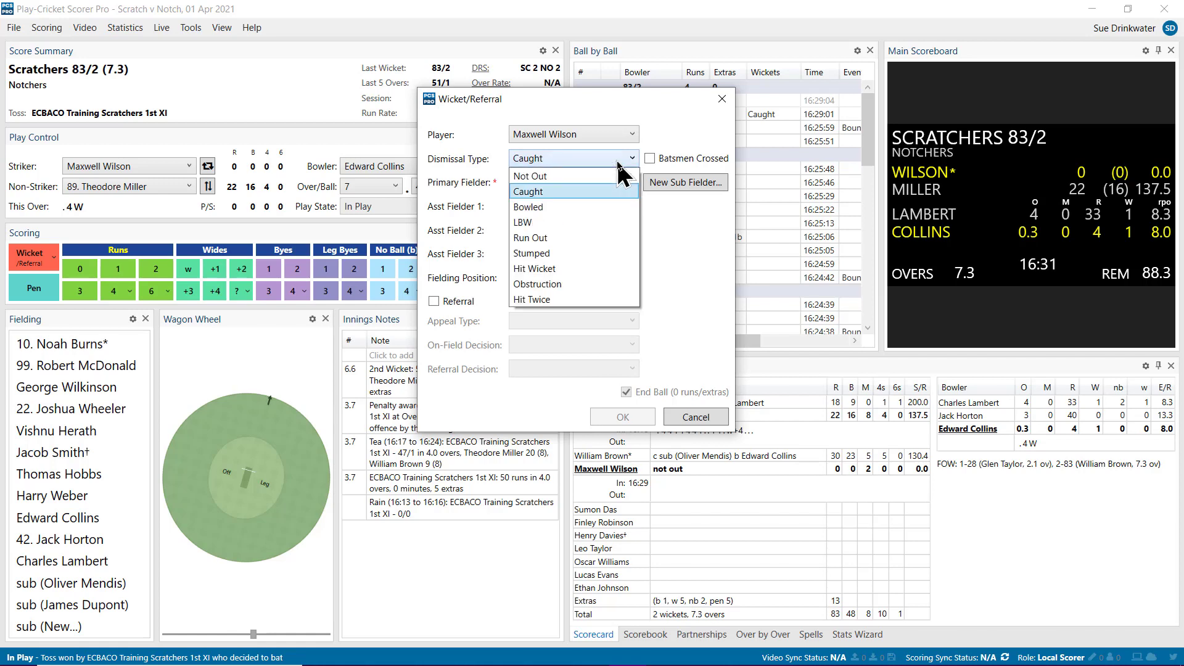
click(624, 222)
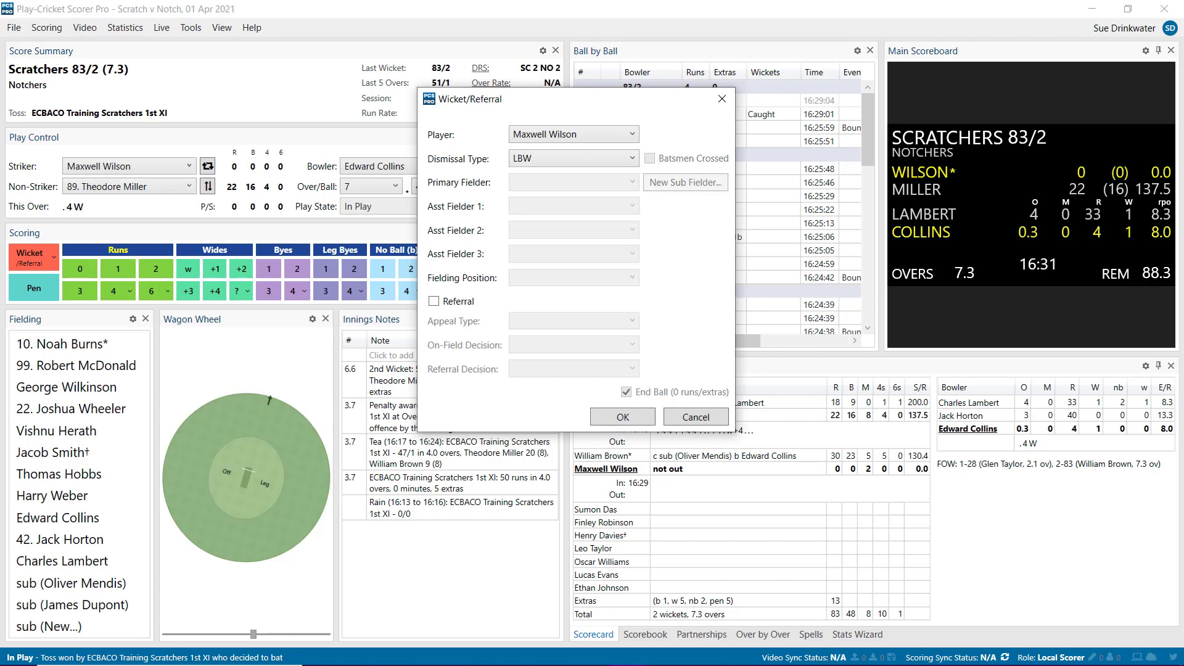
click(434, 301)
click(630, 344)
click(630, 377)
click(630, 368)
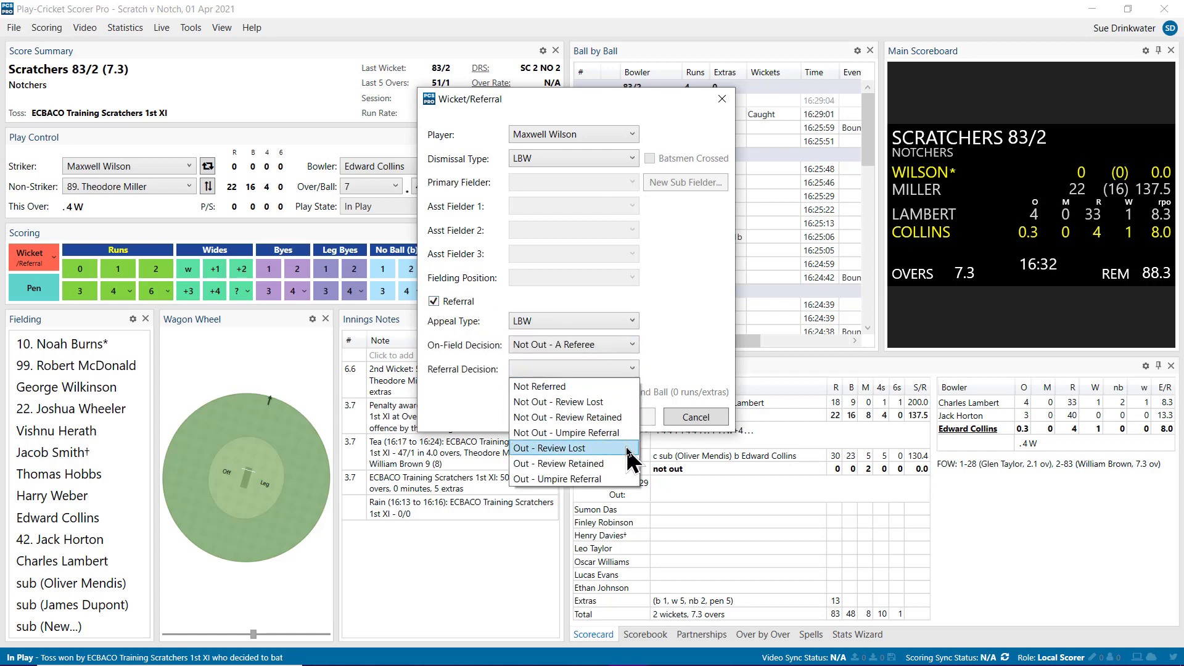
click(627, 448)
click(646, 418)
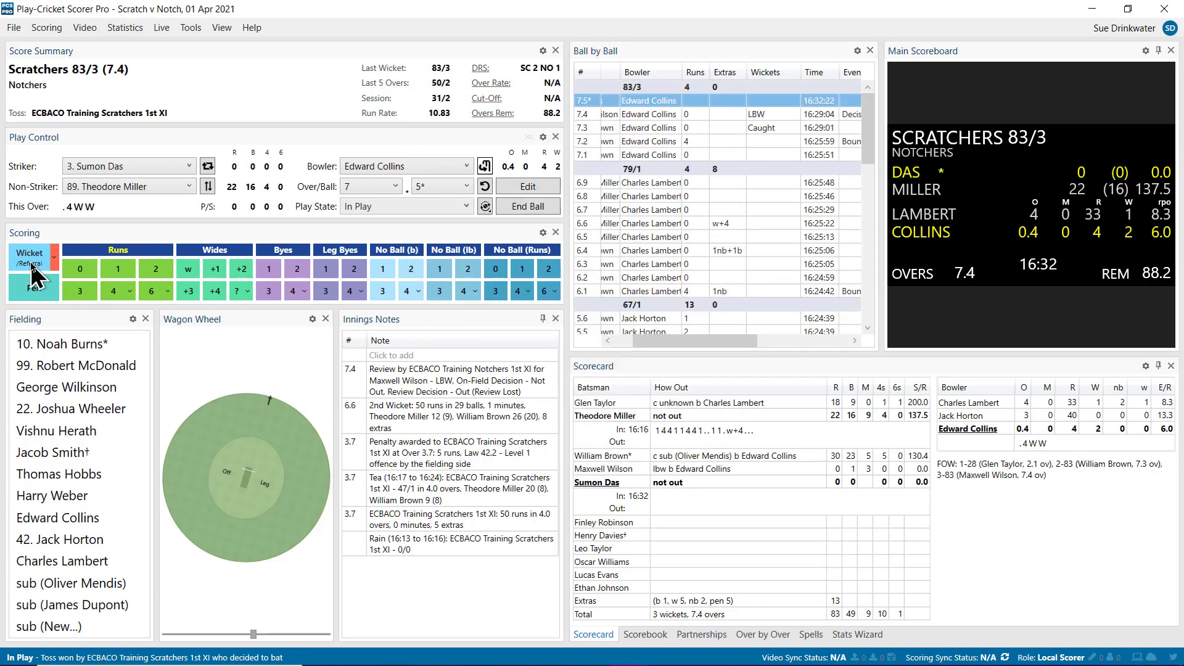
- Record a not-out referral for a caught appeal with decision Not Out - Review Retained, and score the ball as 0 runs
click(31, 257)
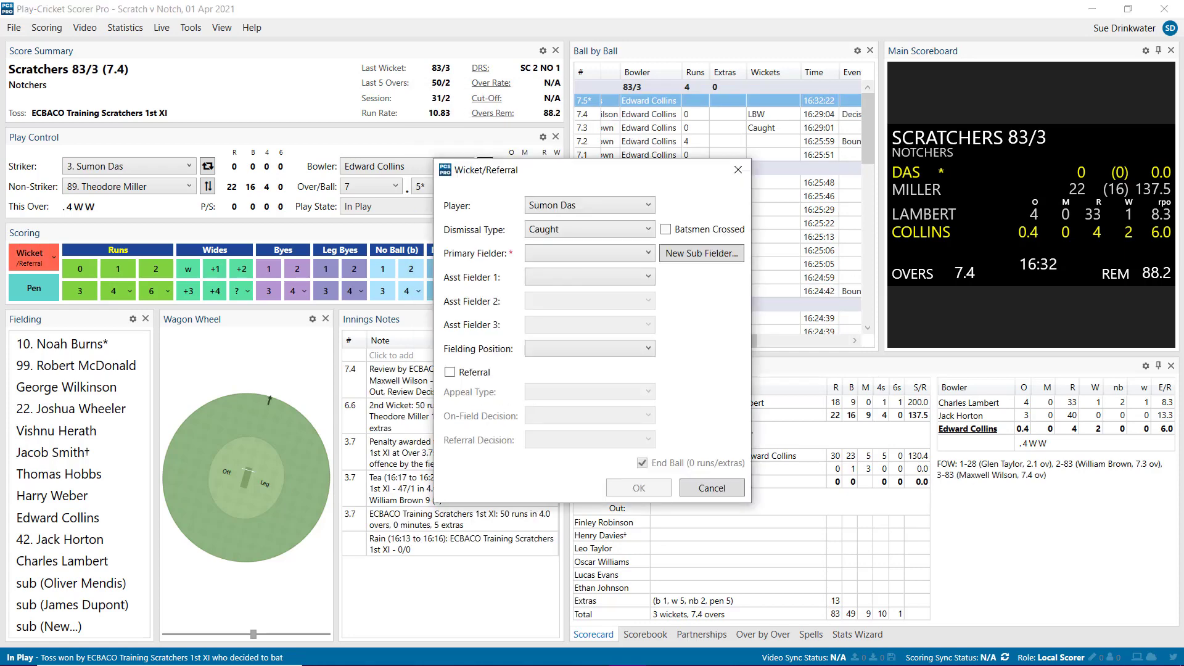
click(635, 230)
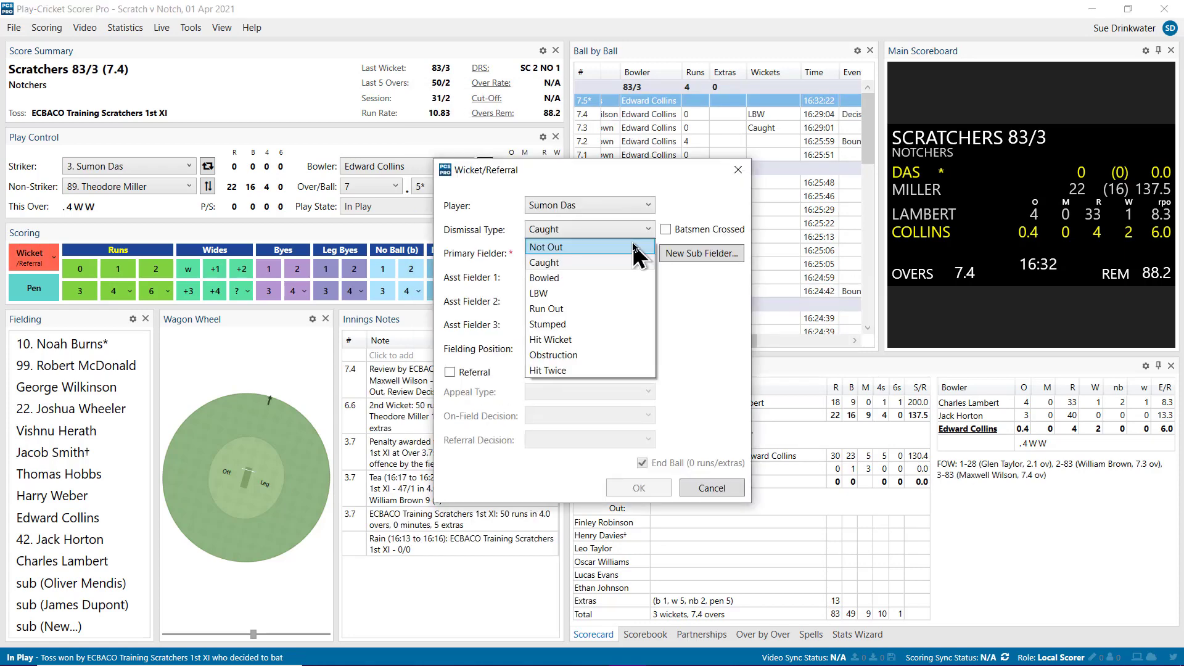
click(633, 246)
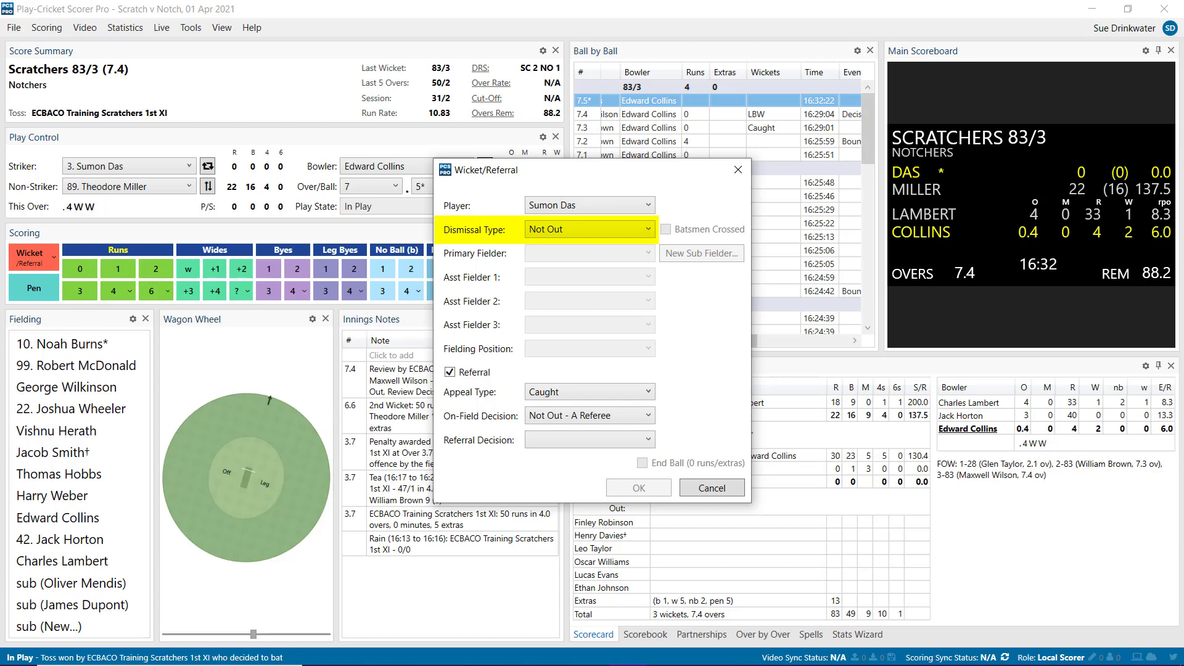
click(649, 440)
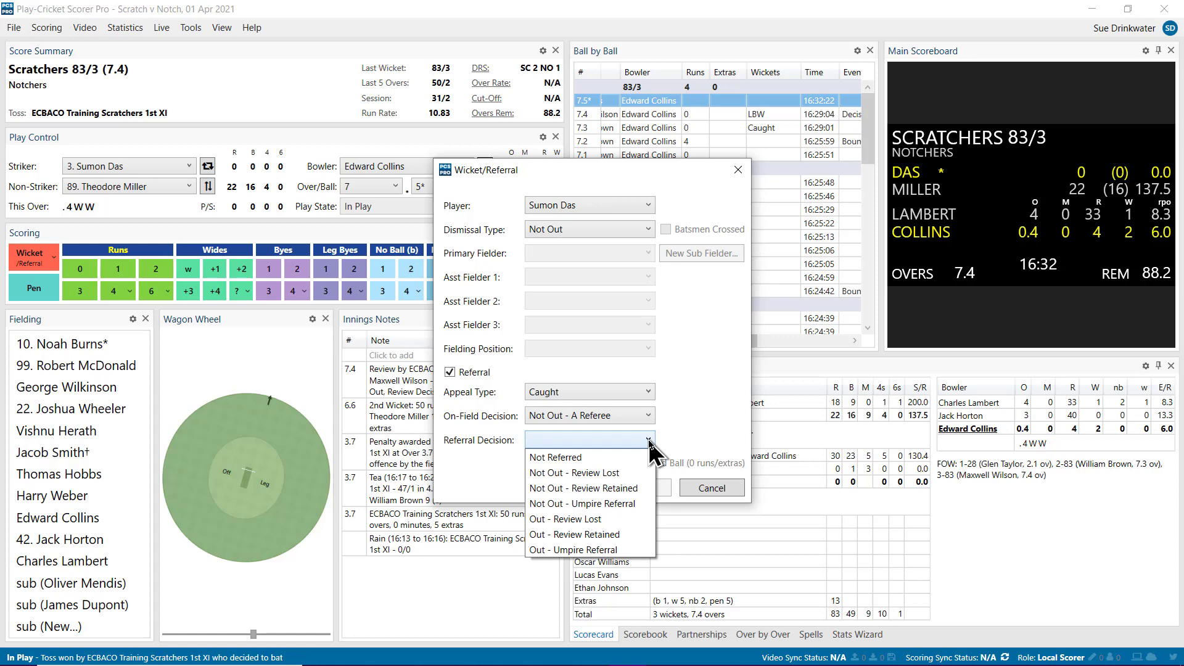
click(646, 488)
click(646, 490)
click(91, 273)
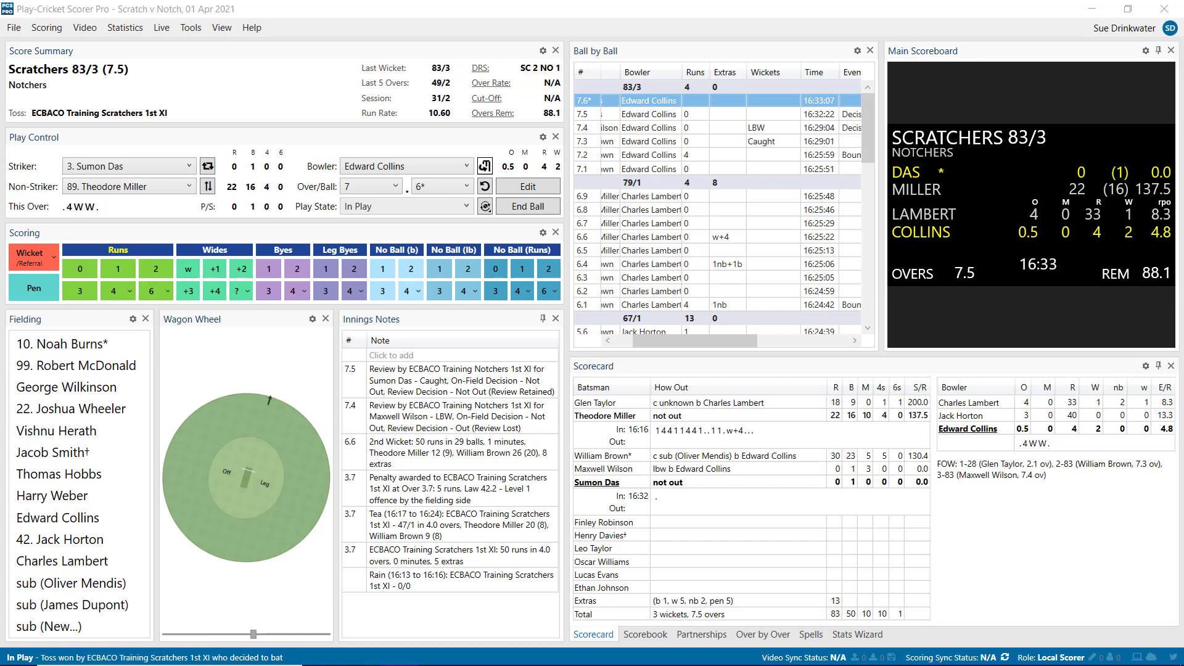
- Preview the Countdown and Summary slides on the main scoreboard and return it to the Main slide
click(1145, 51)
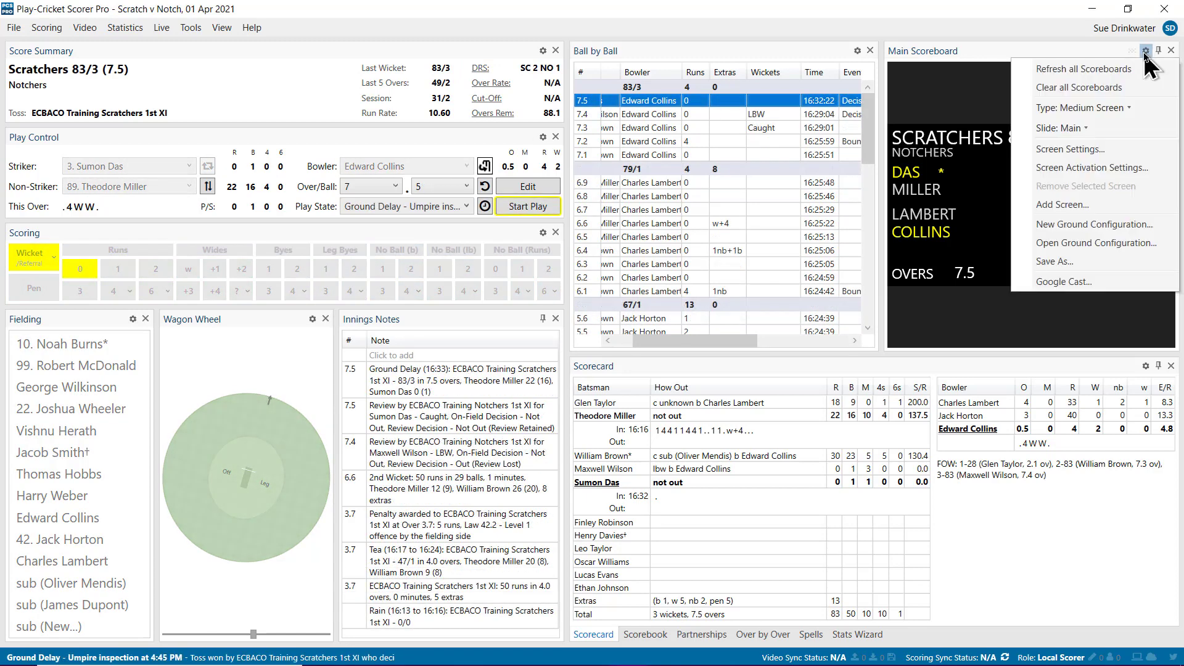
click(1151, 129)
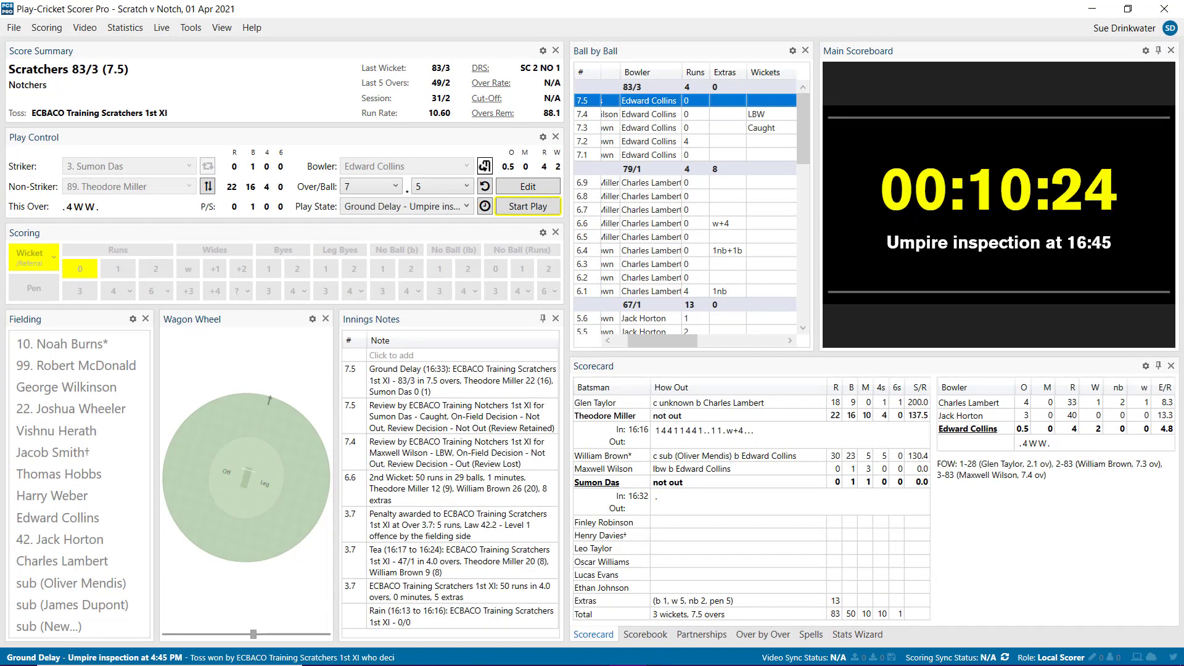
click(1145, 51)
mouse_move(1073, 127)
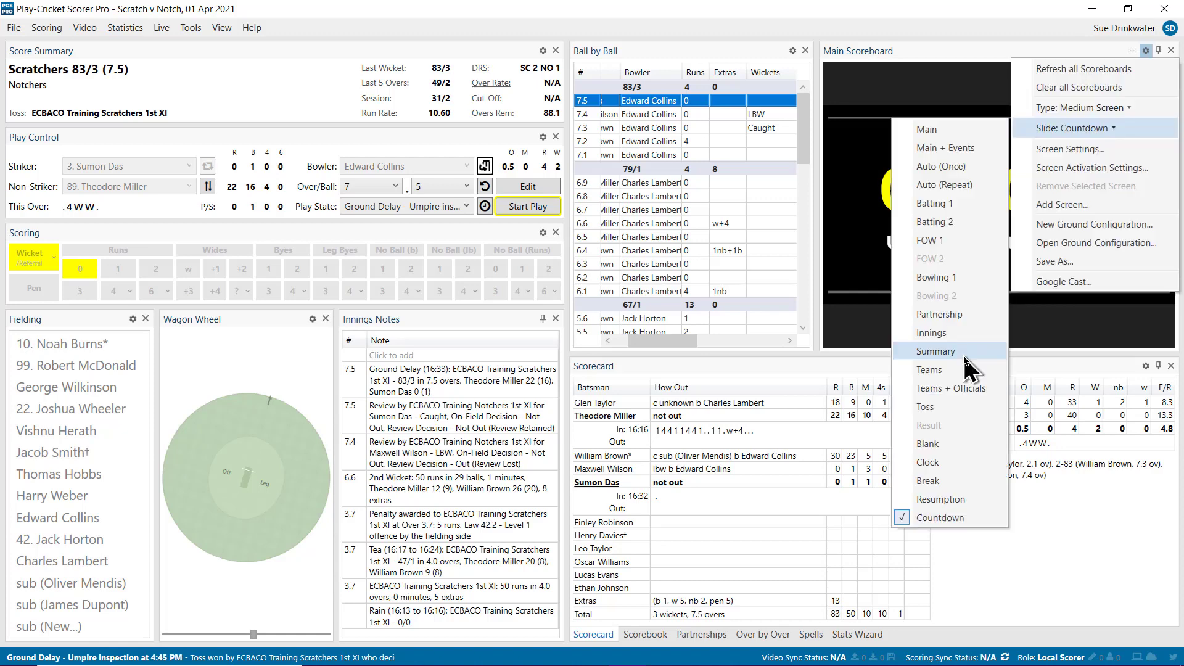
click(965, 352)
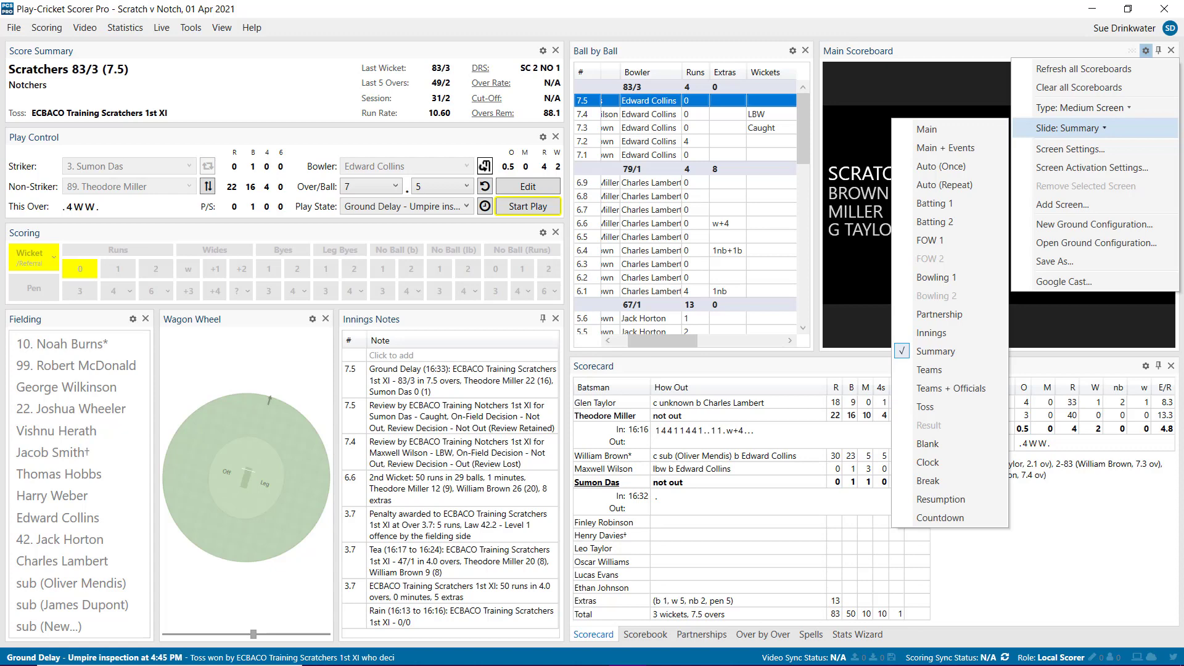
click(926, 129)
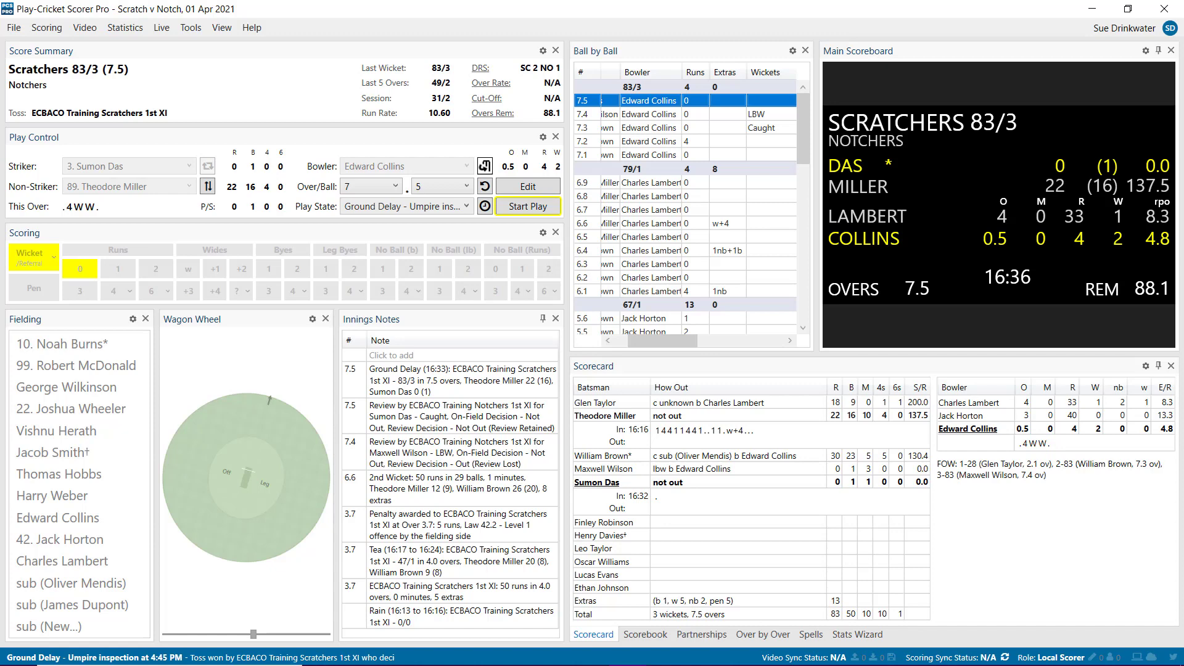
- Open the scoreboard settings in the program configuration
click(193, 29)
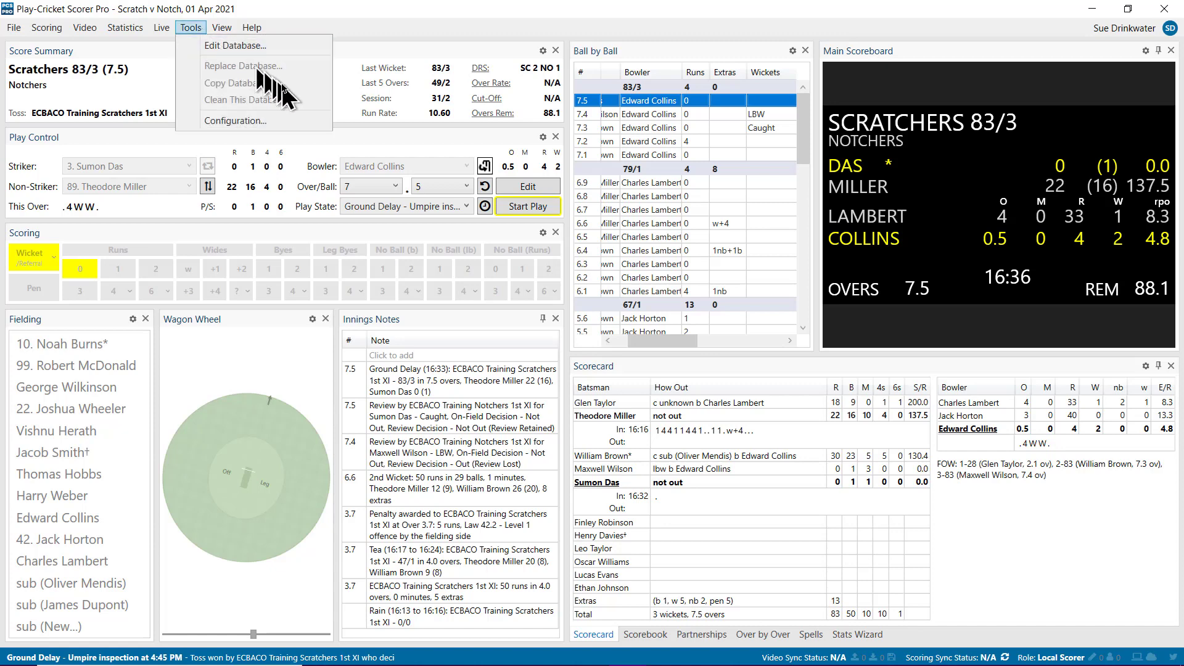
click(316, 126)
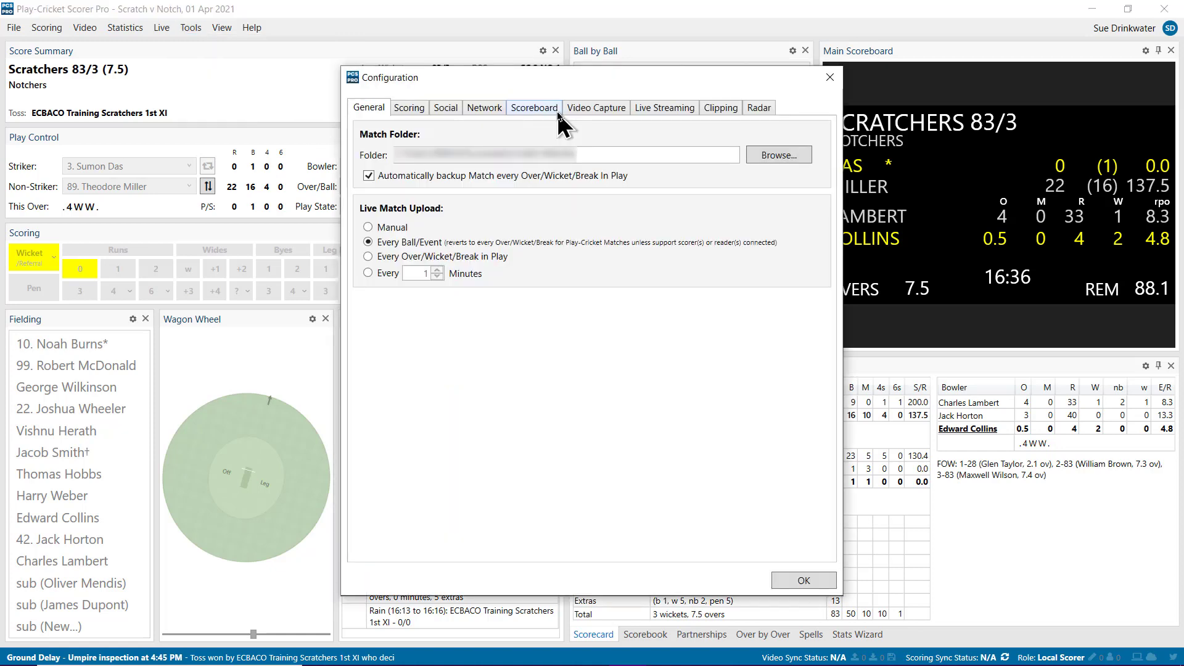
click(534, 109)
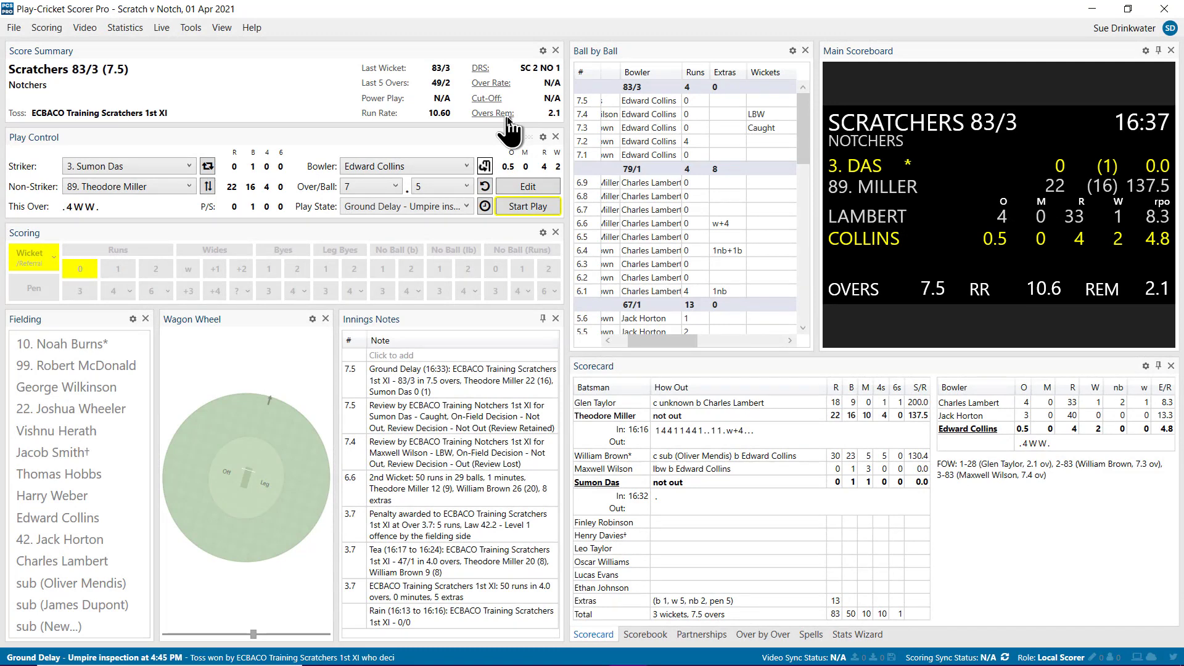
- Open the Revised Overs/Target/DLS settings from the overs remaining and show the available DLS versions
click(509, 114)
click(561, 259)
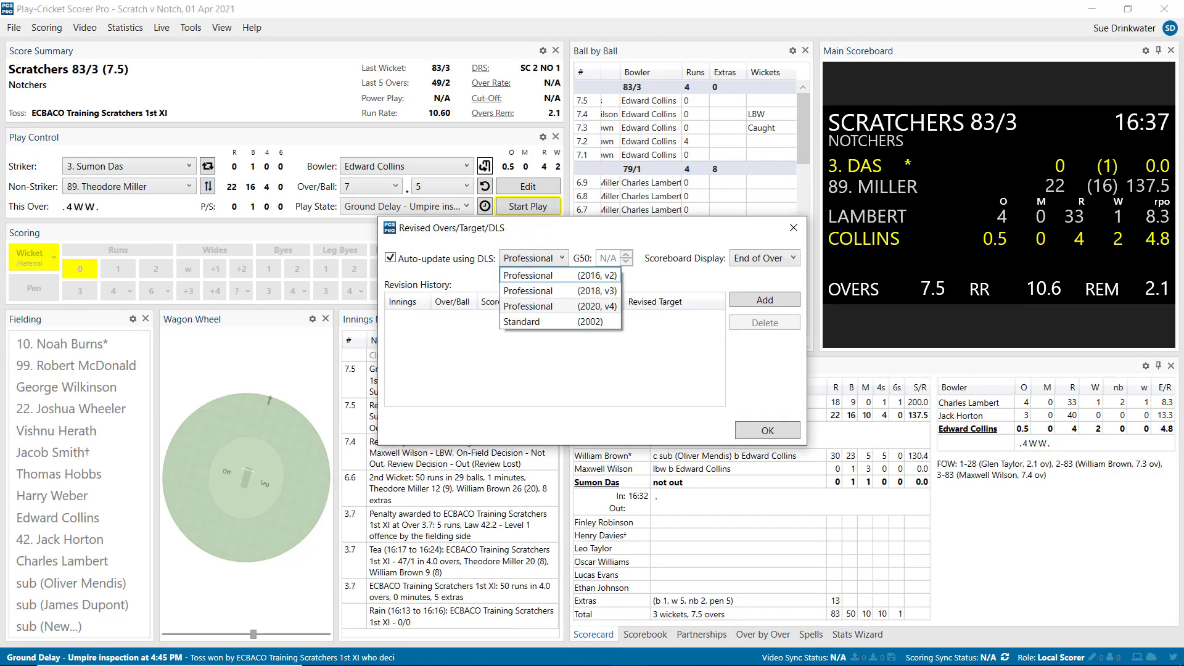